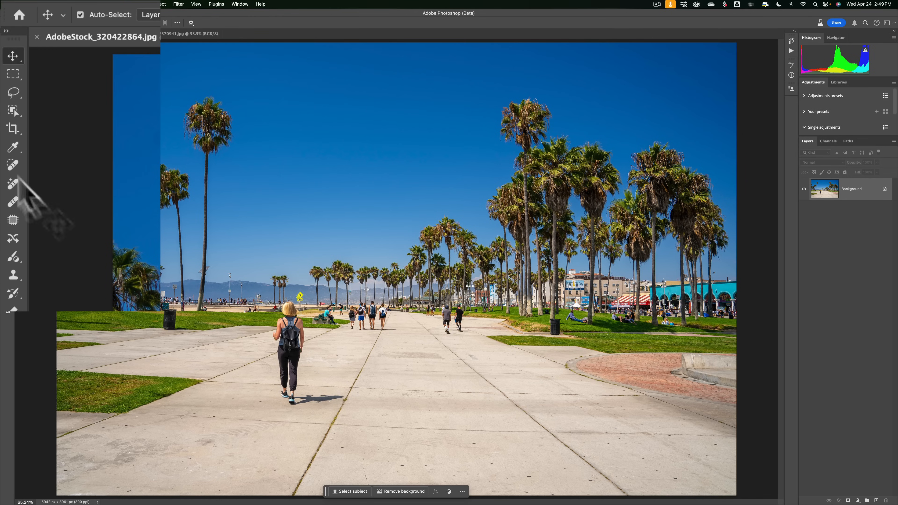
Lasso an area beside the walking woman's feet and generative-fill it with the prompt "dog on leash".
{"action": "left_click", "coordinate": [13, 92]}
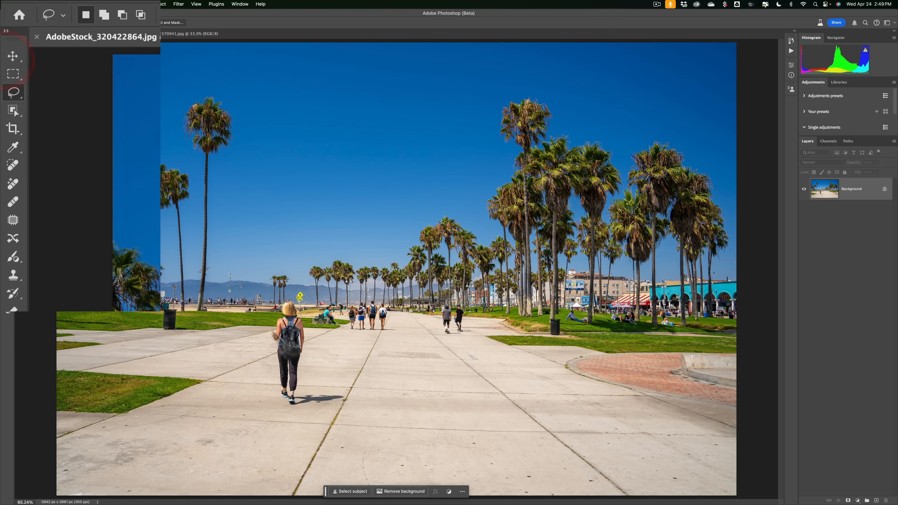
{"action": "mouse_move", "coordinate": [304, 346]}
{"action": "left_mouse_down"}
{"action": "mouse_move", "coordinate": [309, 396]}
{"action": "mouse_move", "coordinate": [348, 399]}
{"action": "mouse_move", "coordinate": [349, 377]}
{"action": "mouse_move", "coordinate": [329, 351]}
{"action": "mouse_move", "coordinate": [299, 345]}
{"action": "left_mouse_up"}
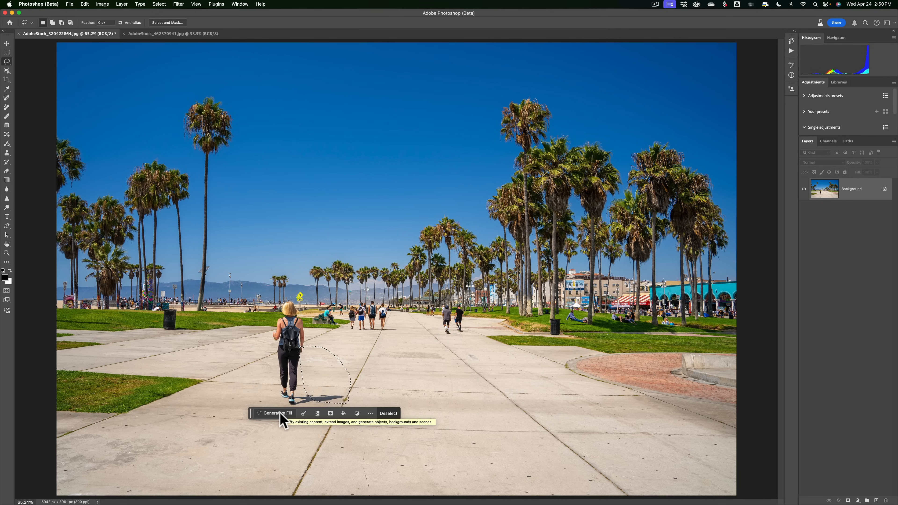
{"action": "left_click", "coordinate": [240, 4]}
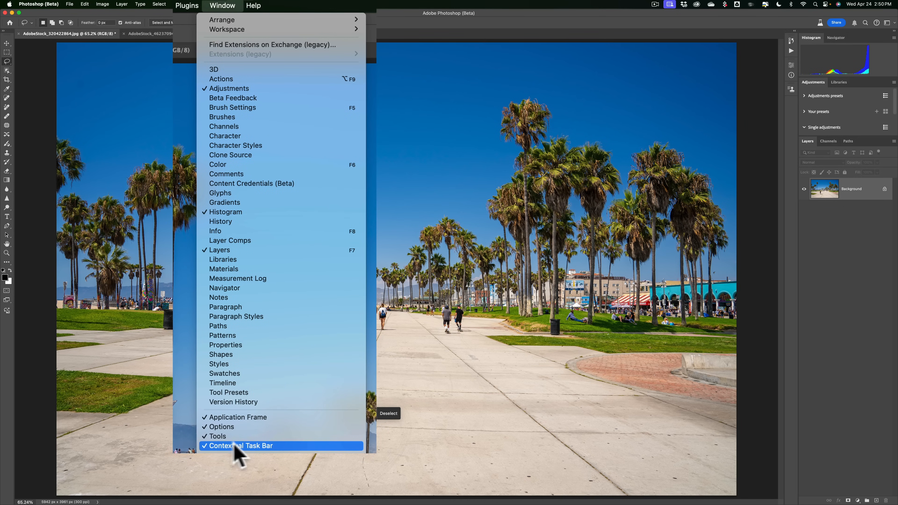
{"action": "left_click", "coordinate": [353, 17]}
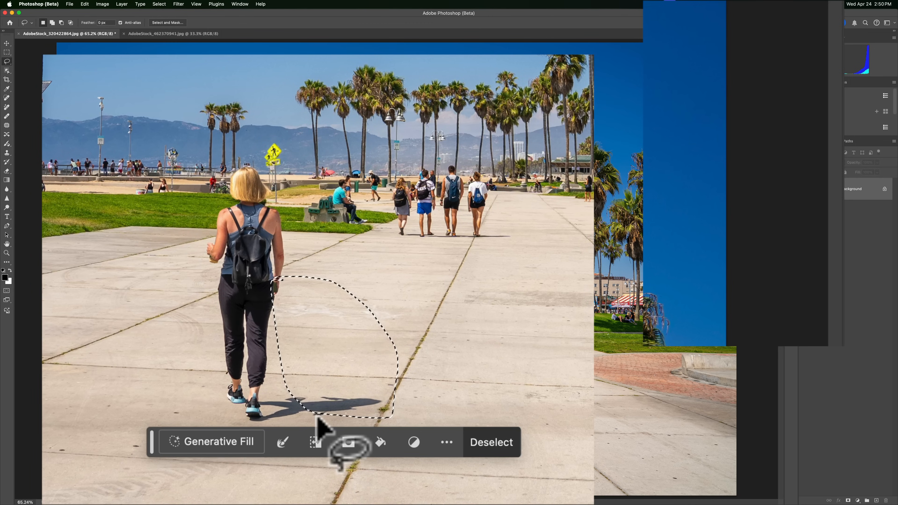
{"action": "left_click", "coordinate": [219, 441]}
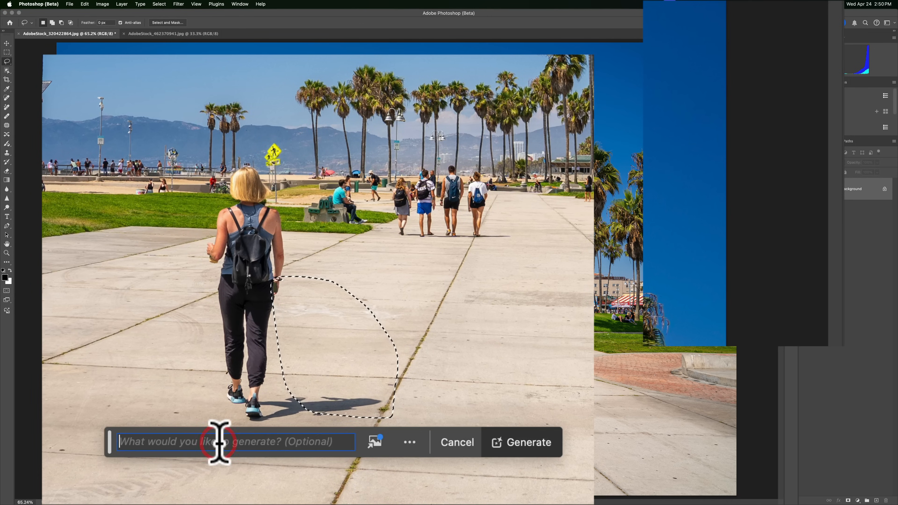
{"action": "type", "text": "dog"}
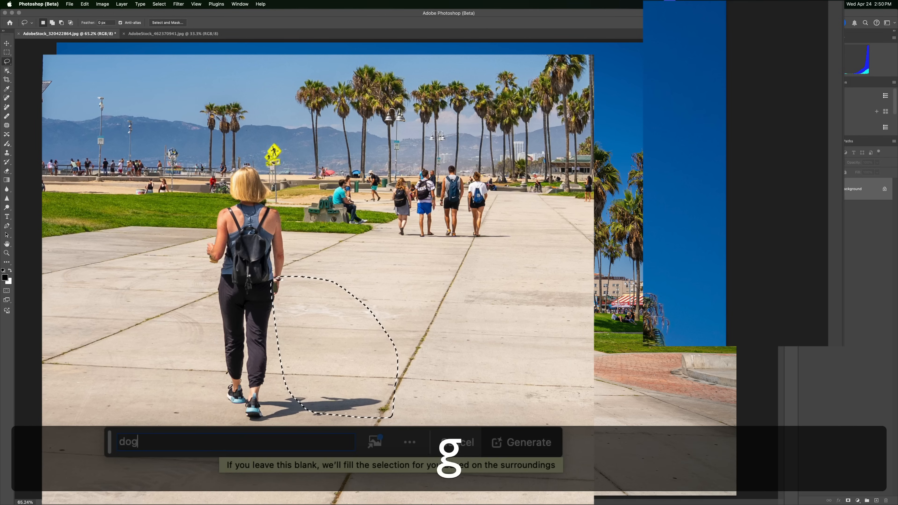
{"action": "type", "text": " on leash"}
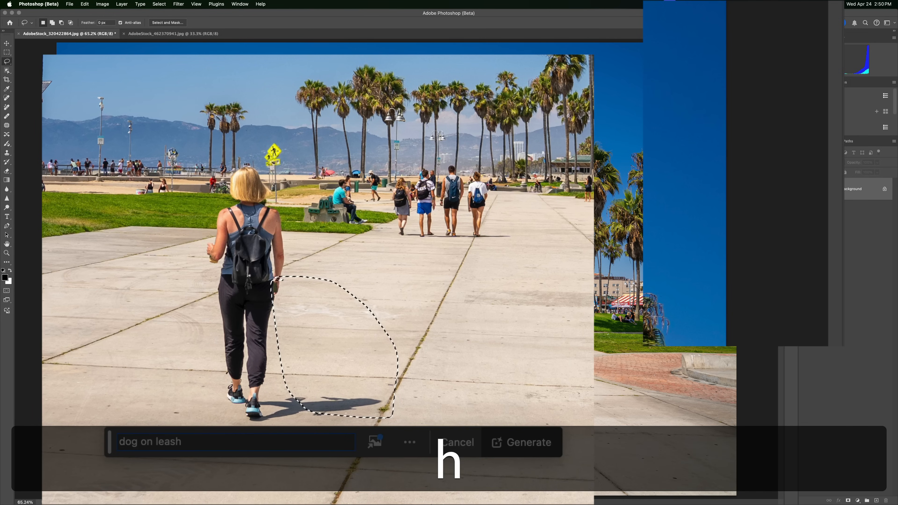
{"action": "left_click", "coordinate": [523, 446]}
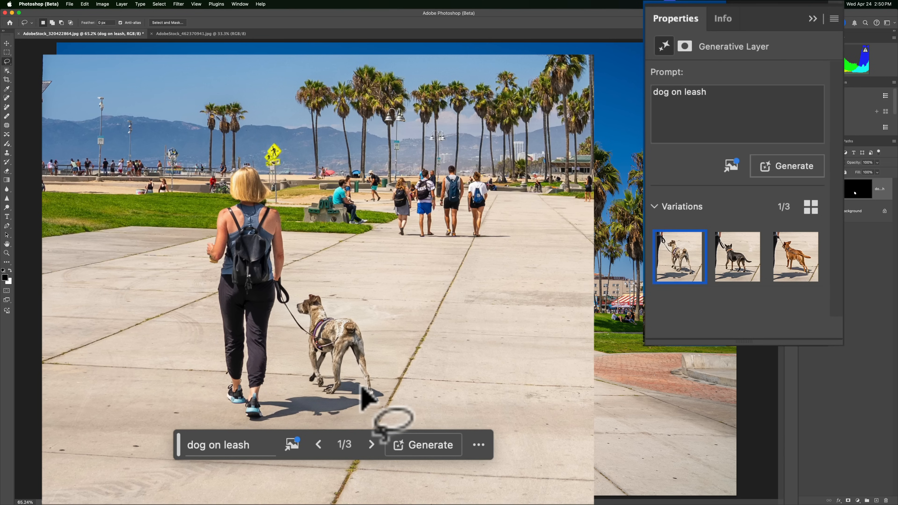
Compare the three generated dog variations, ending on the first one.
{"action": "left_click", "coordinate": [730, 267]}
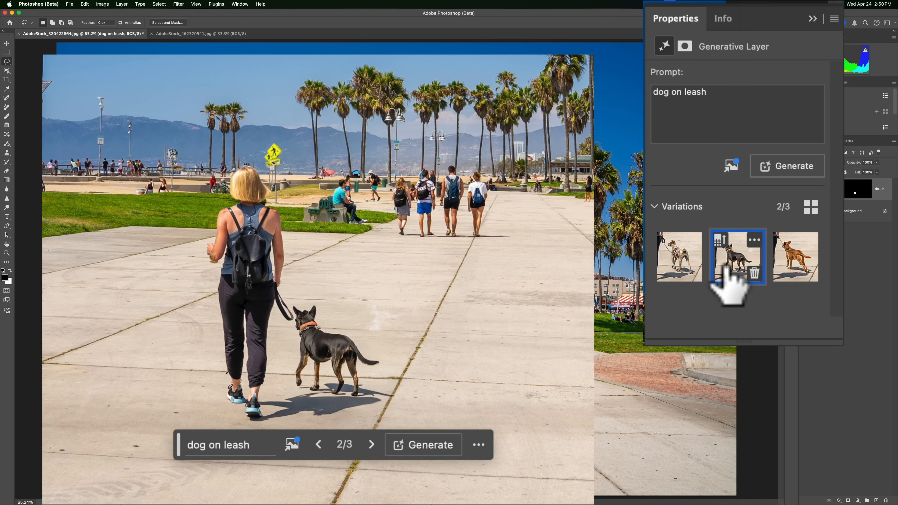
{"action": "left_click", "coordinate": [783, 265]}
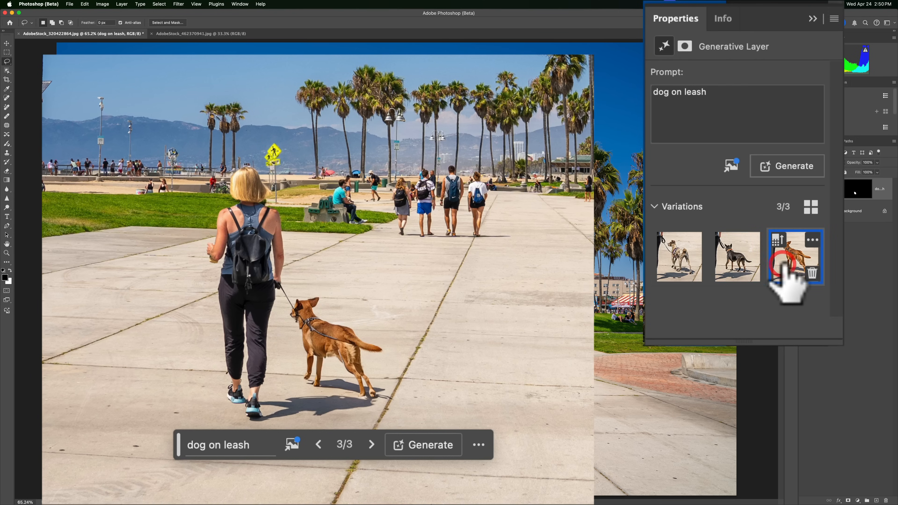
{"action": "mouse_move", "coordinate": [757, 266]}
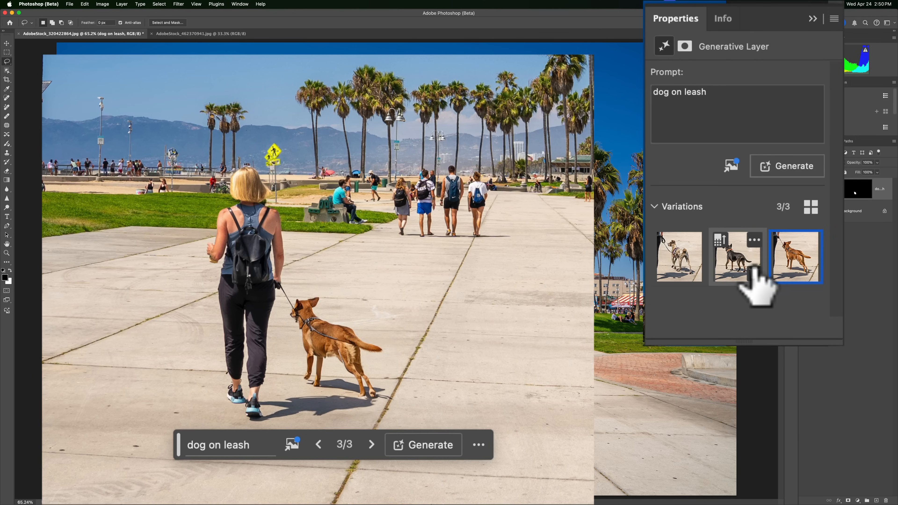
{"action": "mouse_move", "coordinate": [677, 262]}
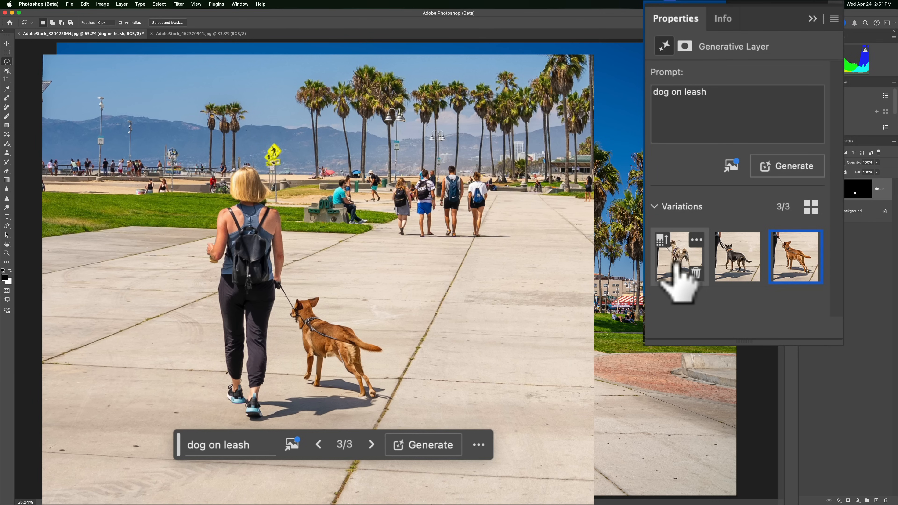
{"action": "left_click", "coordinate": [676, 264]}
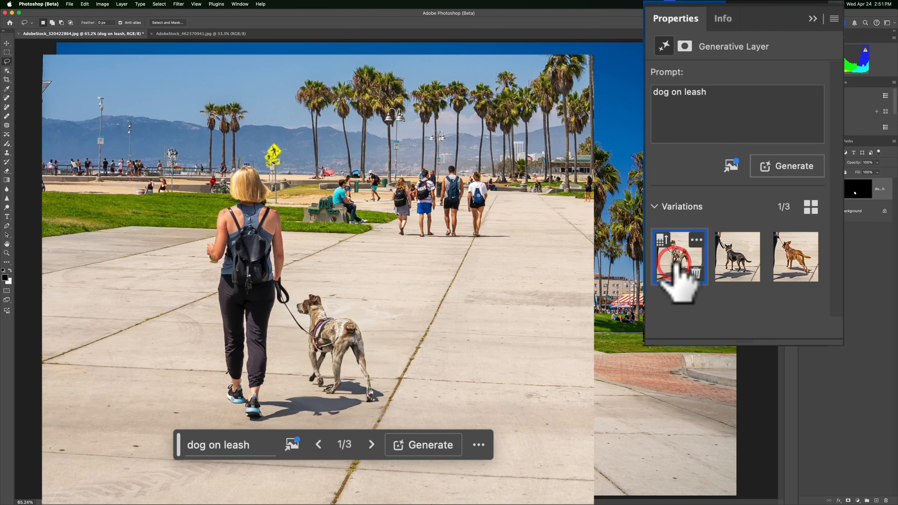
{"action": "left_click", "coordinate": [740, 269]}
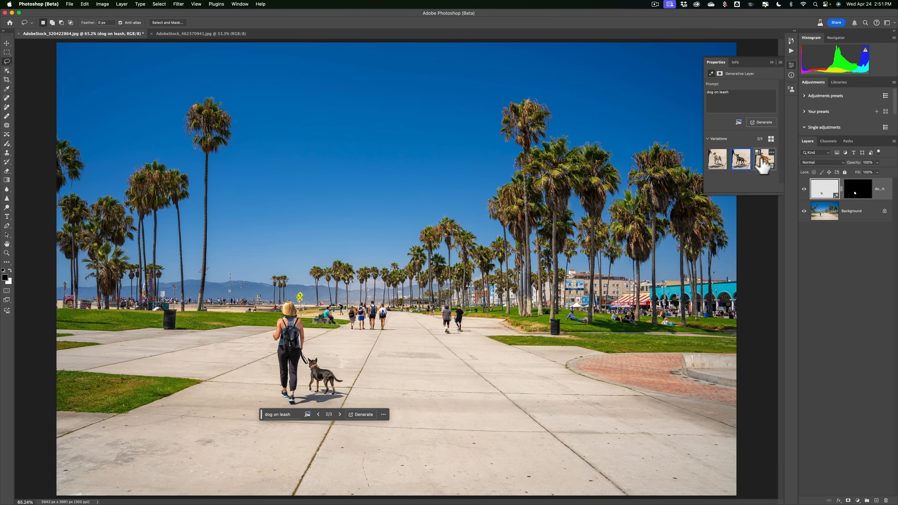
{"action": "left_click", "coordinate": [765, 165]}
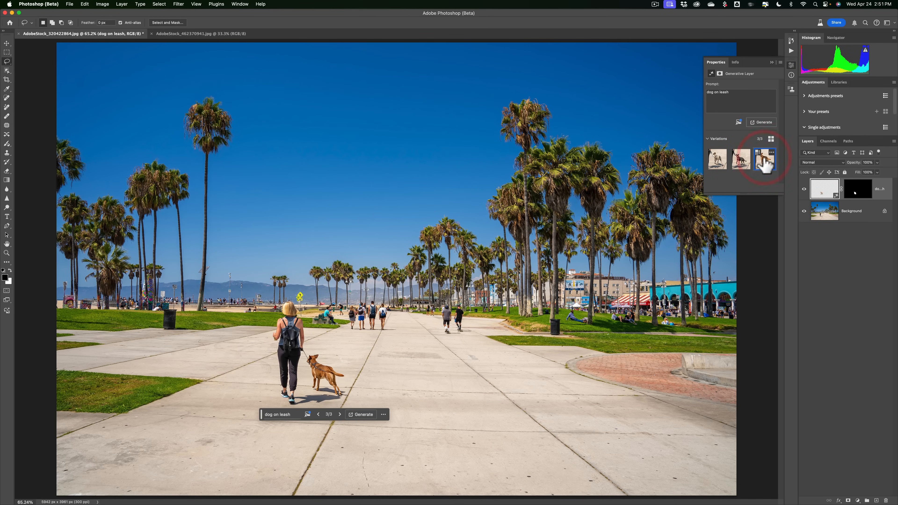
{"action": "left_click", "coordinate": [715, 163]}
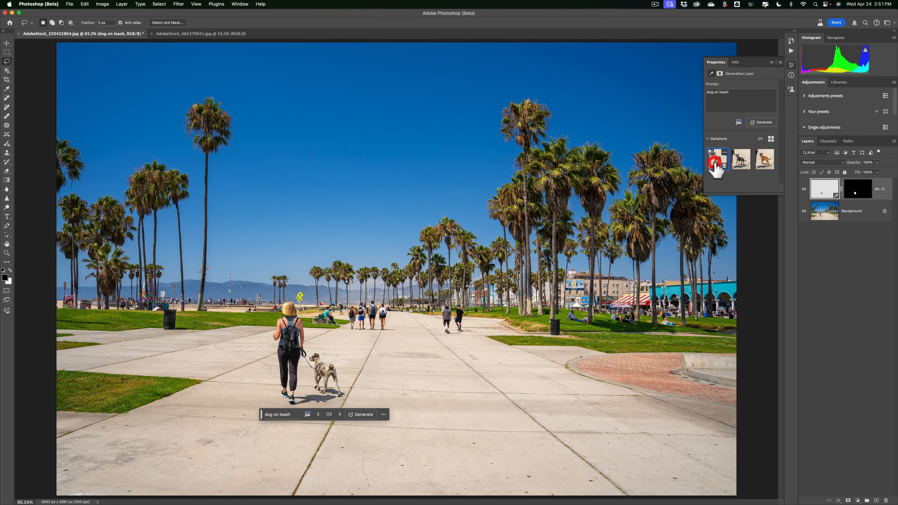
{"action": "left_click", "coordinate": [740, 163]}
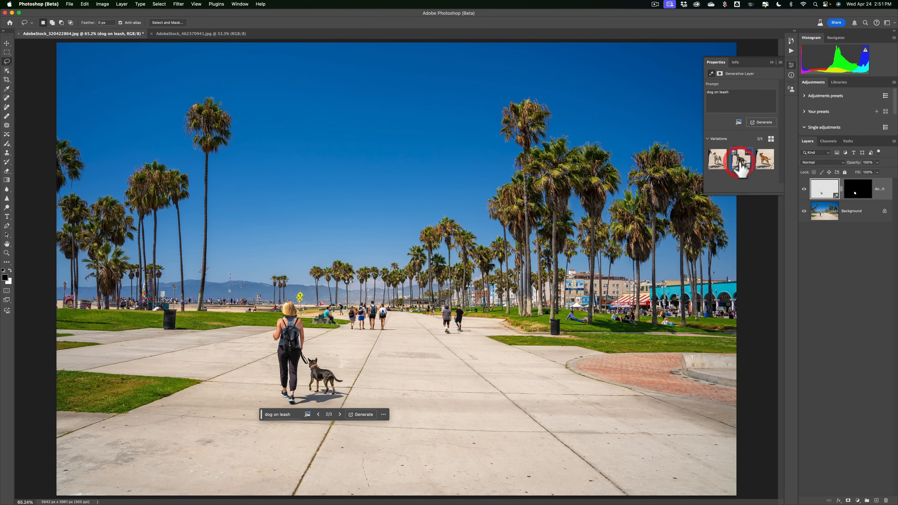
{"action": "left_click", "coordinate": [716, 164]}
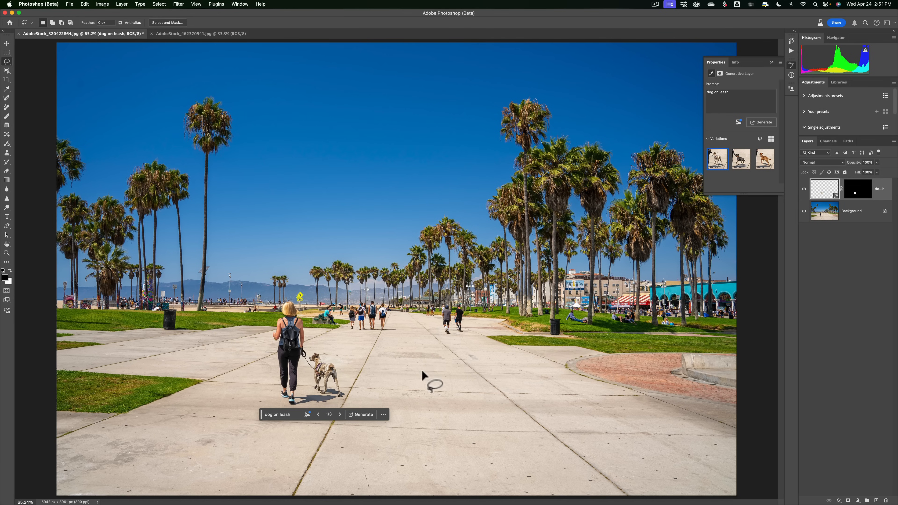
Lasso an area on the path right of the dog and generative-fill it with the prompt "4 penguins".
{"action": "mouse_move", "coordinate": [440, 356]}
{"action": "left_mouse_down"}
{"action": "mouse_move", "coordinate": [388, 361]}
{"action": "mouse_move", "coordinate": [379, 385]}
{"action": "left_mouse_up"}
{"action": "mouse_move", "coordinate": [441, 440]}
{"action": "left_mouse_down"}
{"action": "mouse_move", "coordinate": [470, 438]}
{"action": "mouse_move", "coordinate": [498, 418]}
{"action": "mouse_move", "coordinate": [500, 396]}
{"action": "mouse_move", "coordinate": [486, 367]}
{"action": "mouse_move", "coordinate": [436, 353]}
{"action": "left_mouse_up"}
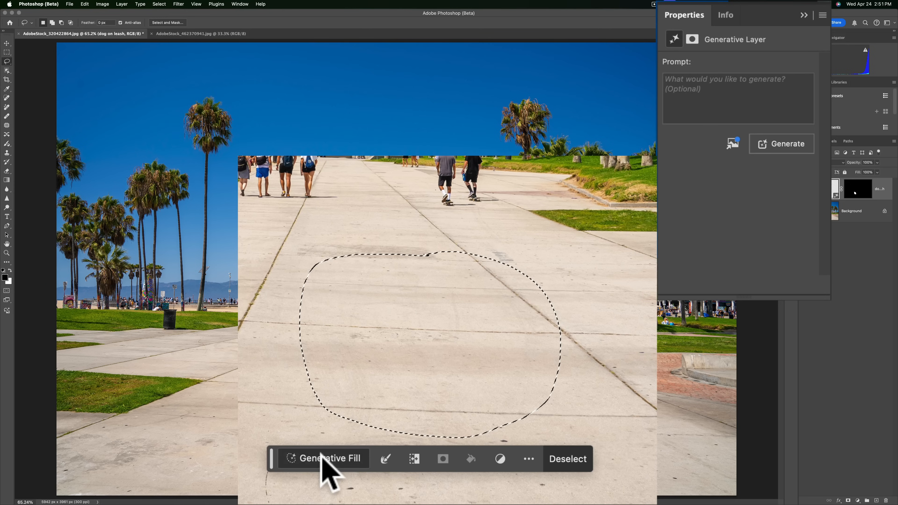
{"action": "left_click", "coordinate": [360, 472]}
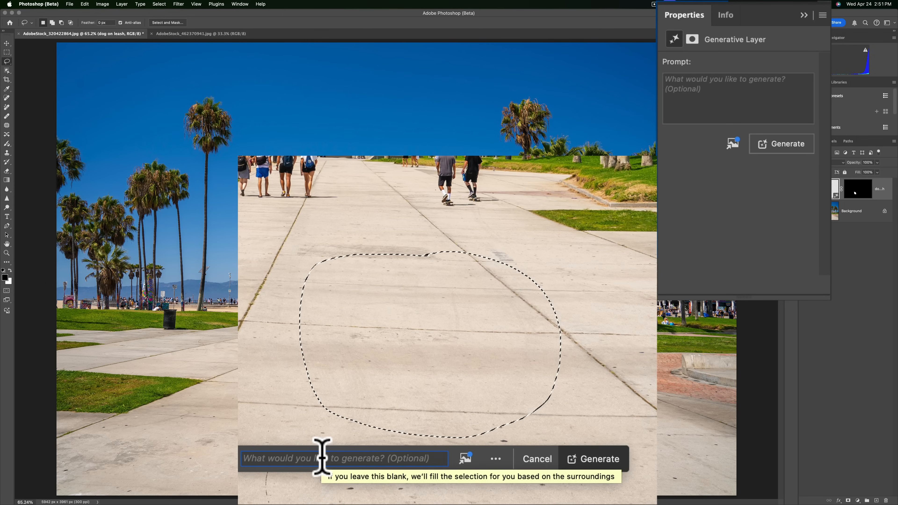
{"action": "type", "text": "4 "}
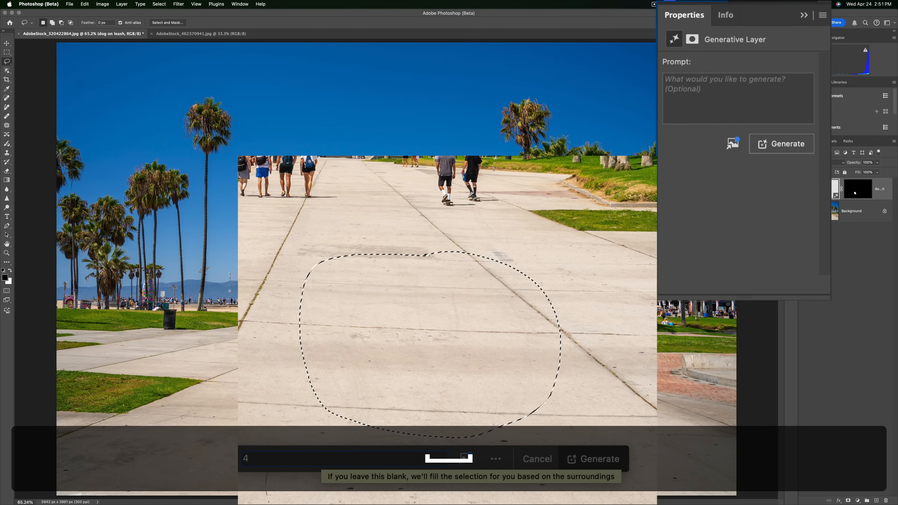
{"action": "type", "text": "penguins"}
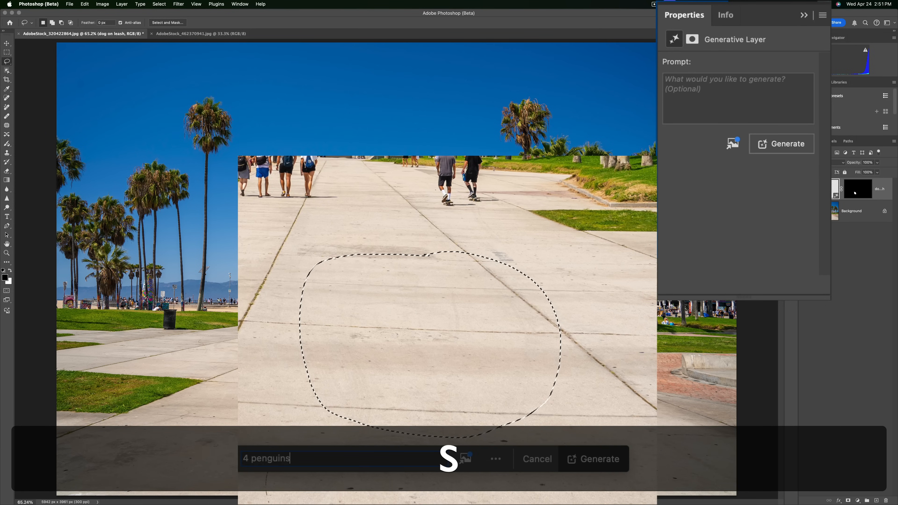
{"action": "left_click", "coordinate": [583, 459]}
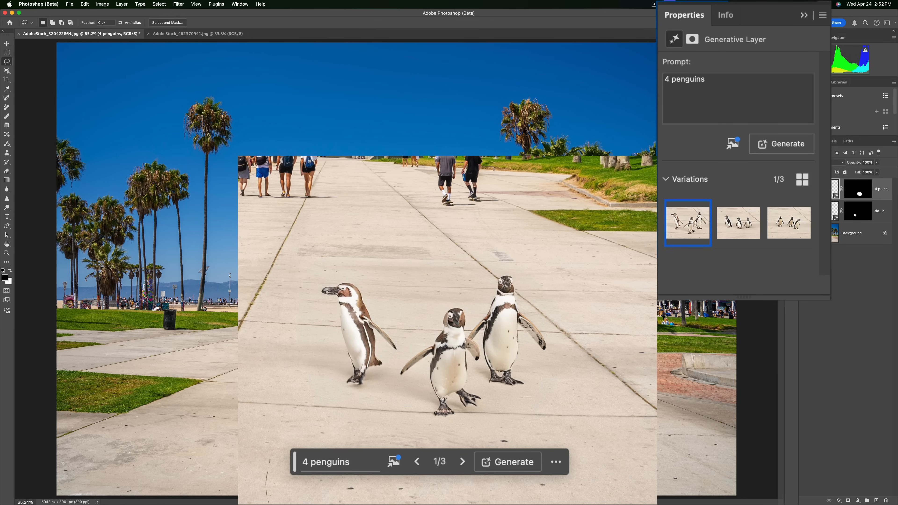
Compare the three penguin variations, ending on the first one.
{"action": "mouse_move", "coordinate": [739, 223]}
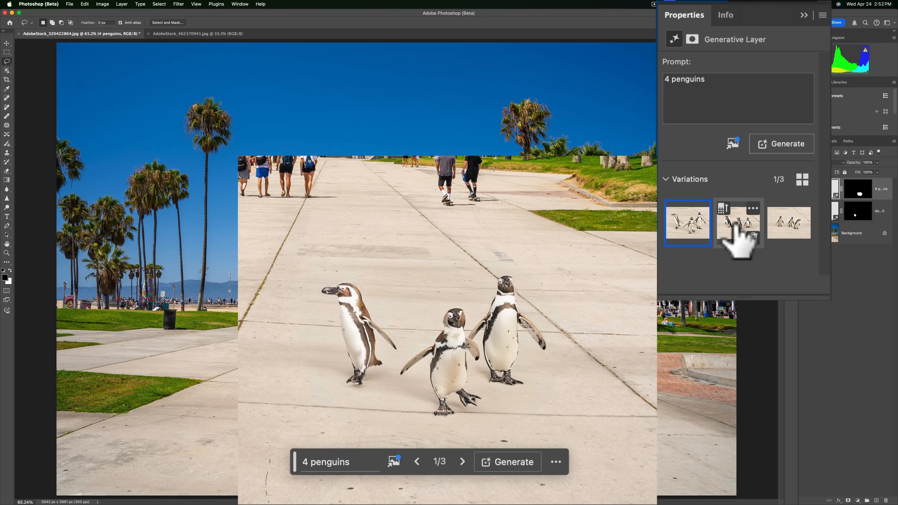
{"action": "left_click", "coordinate": [735, 226]}
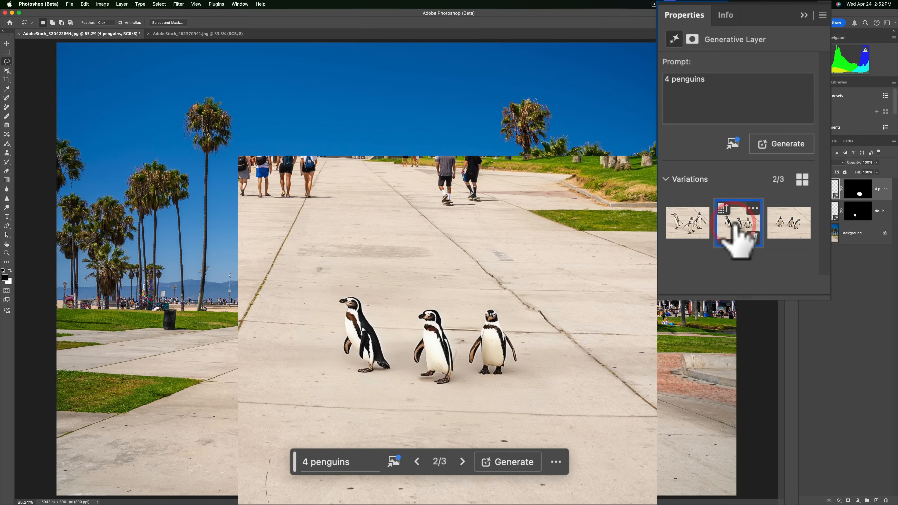
{"action": "left_click", "coordinate": [787, 228]}
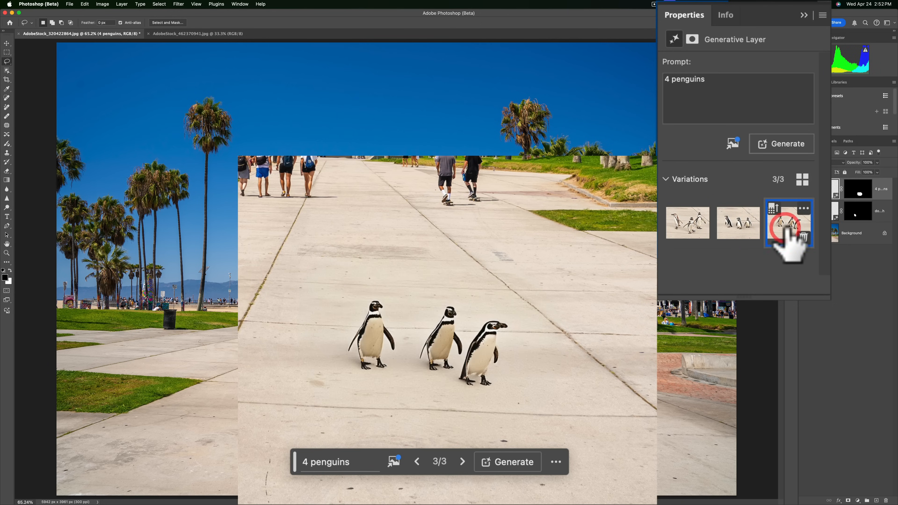
{"action": "left_click", "coordinate": [731, 226]}
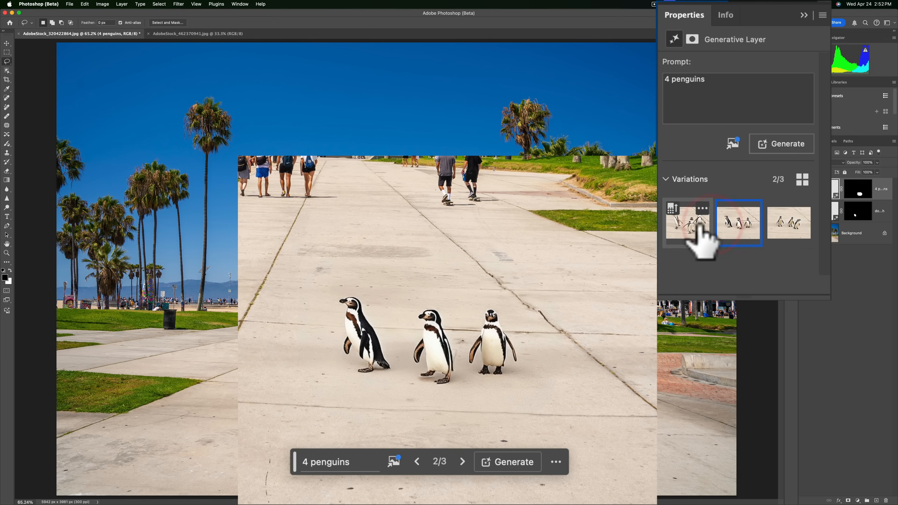
{"action": "left_click", "coordinate": [673, 223]}
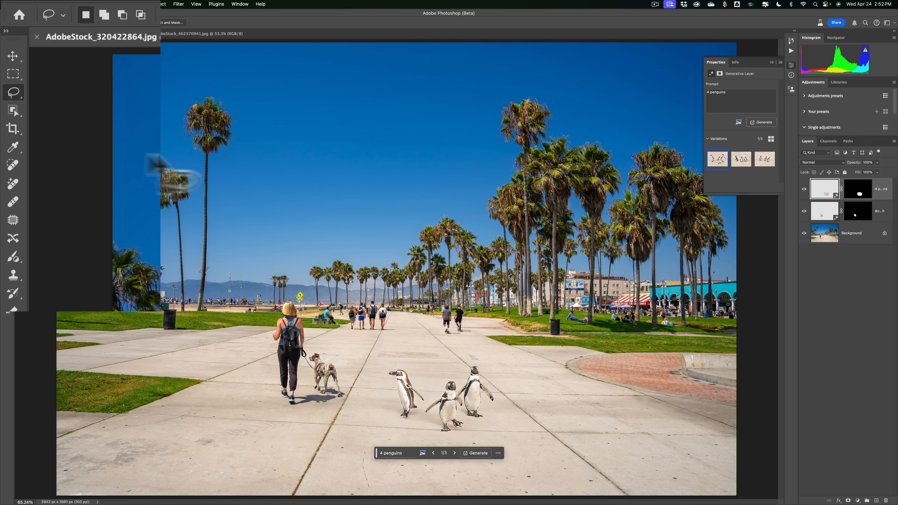
{"action": "left_click", "coordinate": [13, 74]}
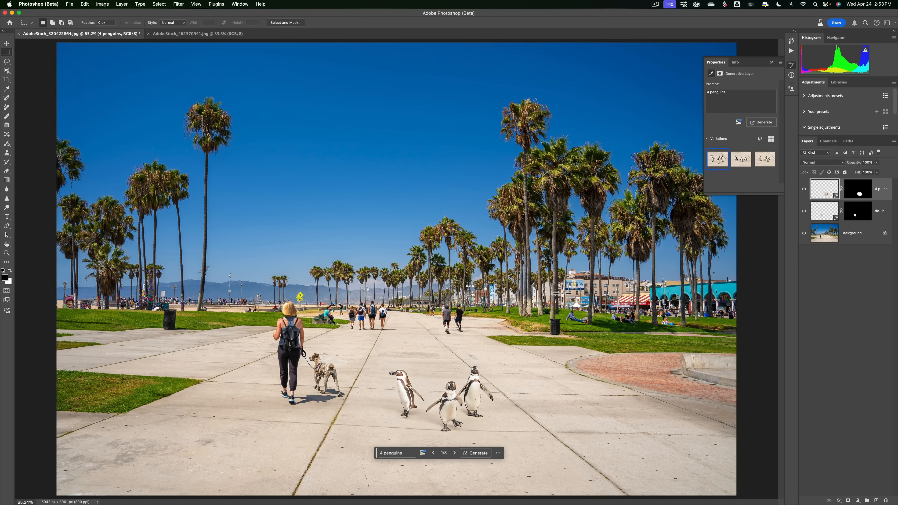
{"action": "left_click_drag", "start_coordinate": [548, 284], "coordinate": [725, 496]}
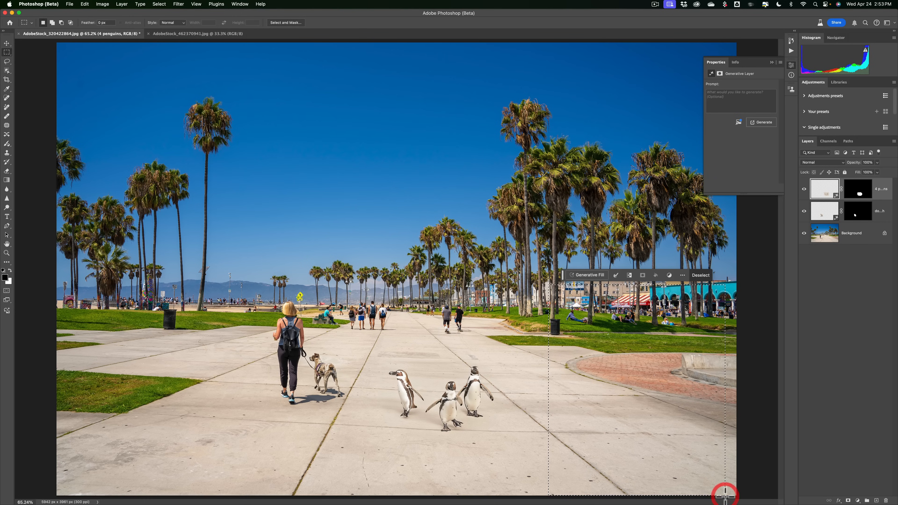
{"action": "key", "text": "super+d"}
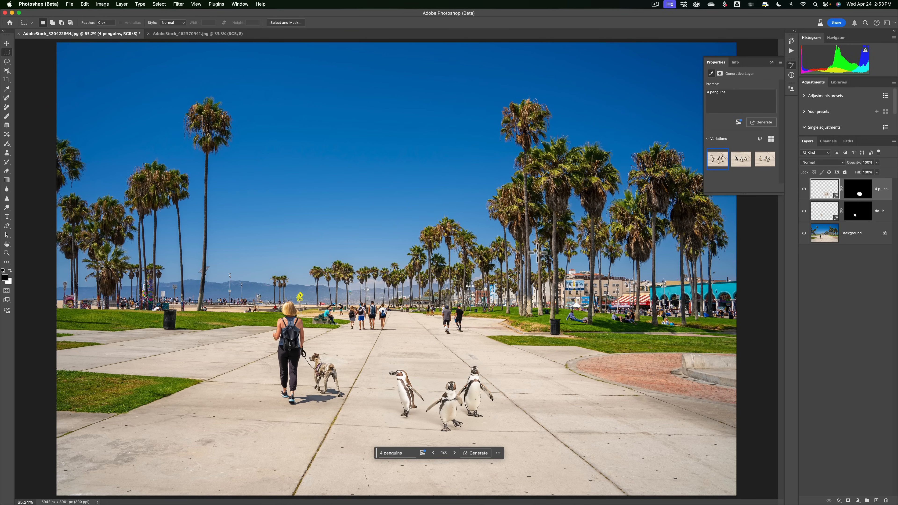
Marquee-select the lower-right corner of the path, generative-fill it with the prompt "man", and pick the second variation.
{"action": "left_click_drag", "start_coordinate": [538, 252], "coordinate": [731, 497]}
{"action": "left_click", "coordinate": [584, 243]}
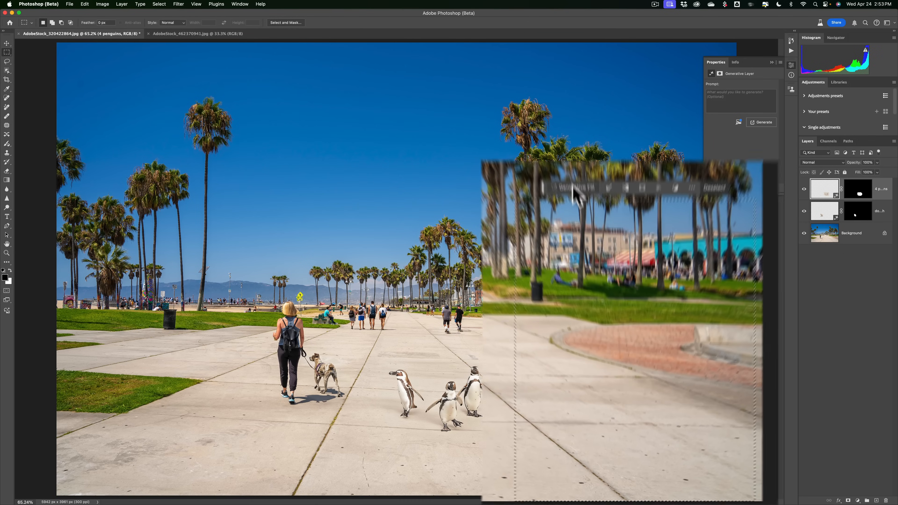
{"action": "type", "text": "man"}
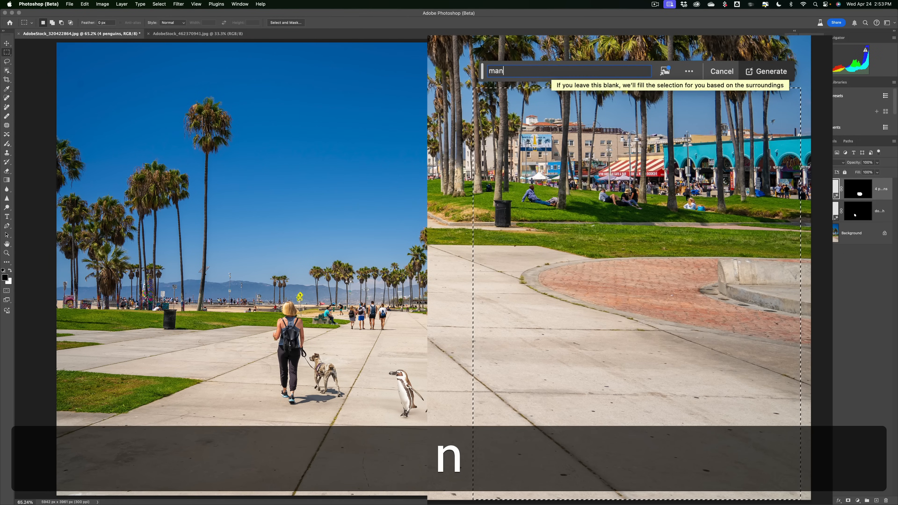
{"action": "key", "text": "Return"}
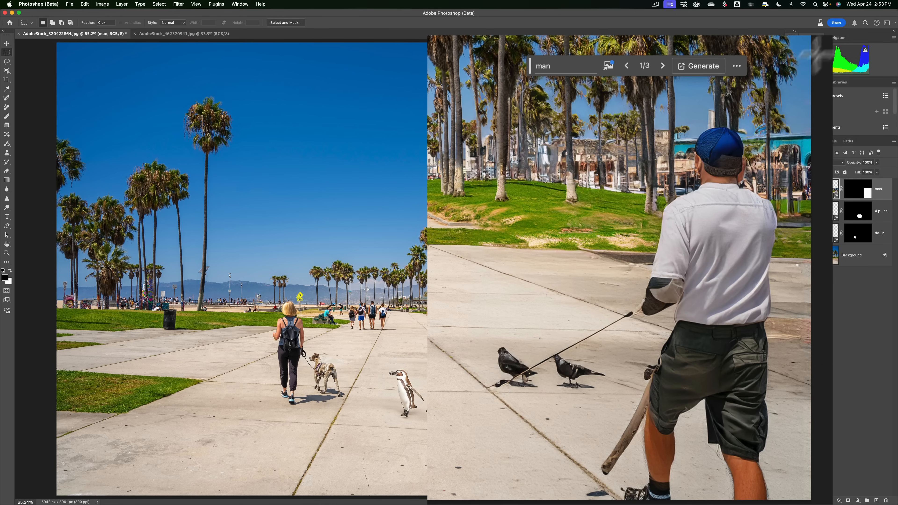
{"action": "left_click", "coordinate": [740, 163]}
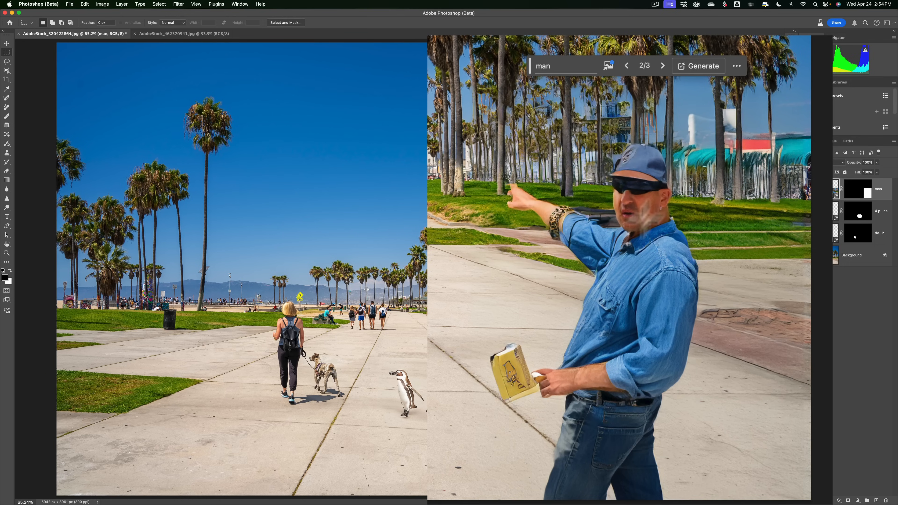
Compare the man variations and generate a new batch with the same "man" prompt.
{"action": "left_click", "coordinate": [761, 161]}
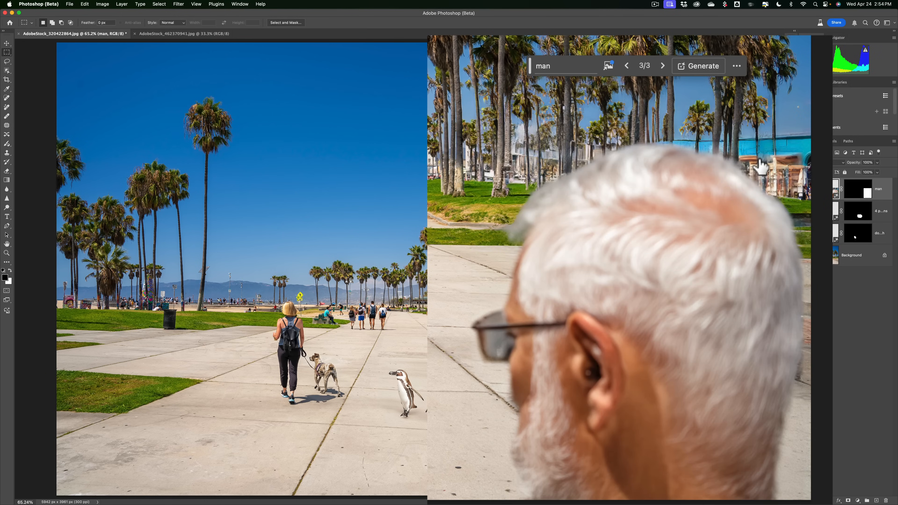
{"action": "left_click", "coordinate": [717, 161]}
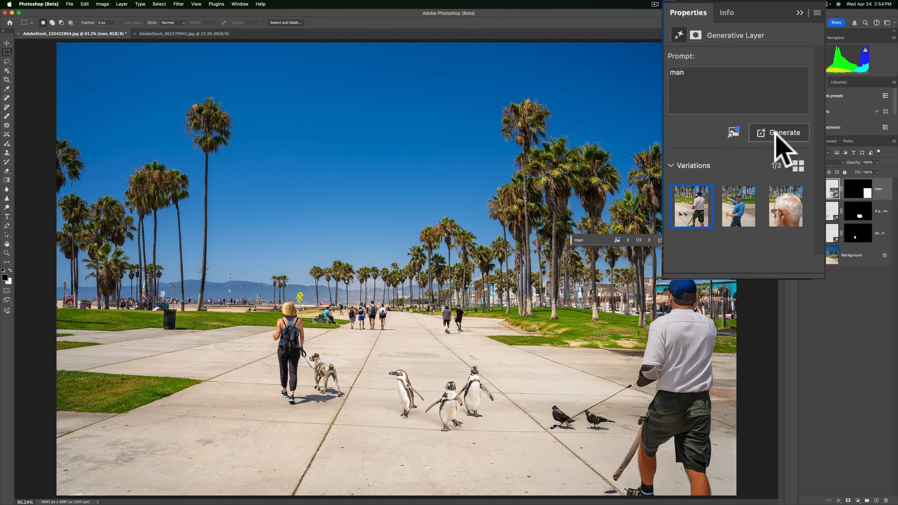
{"action": "left_click", "coordinate": [776, 134]}
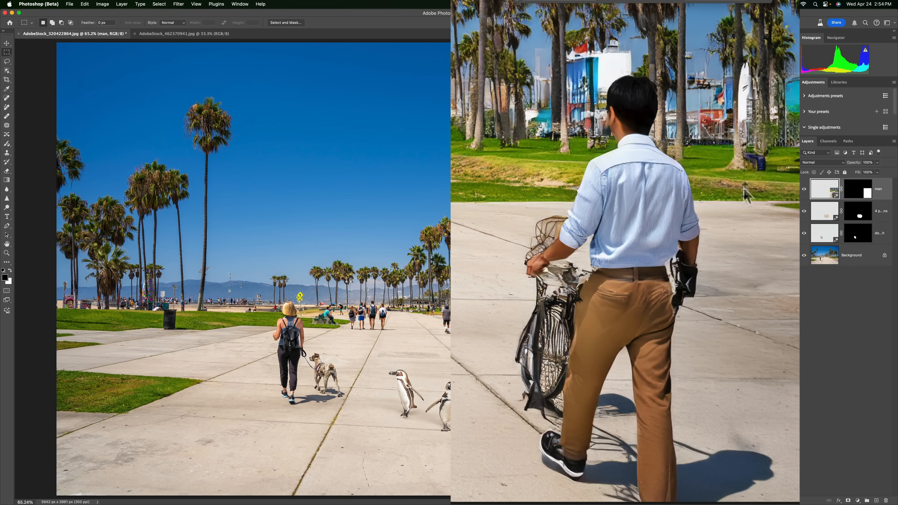
Compare the newly generated man variations, ending on the first one.
{"action": "left_click", "coordinate": [741, 163]}
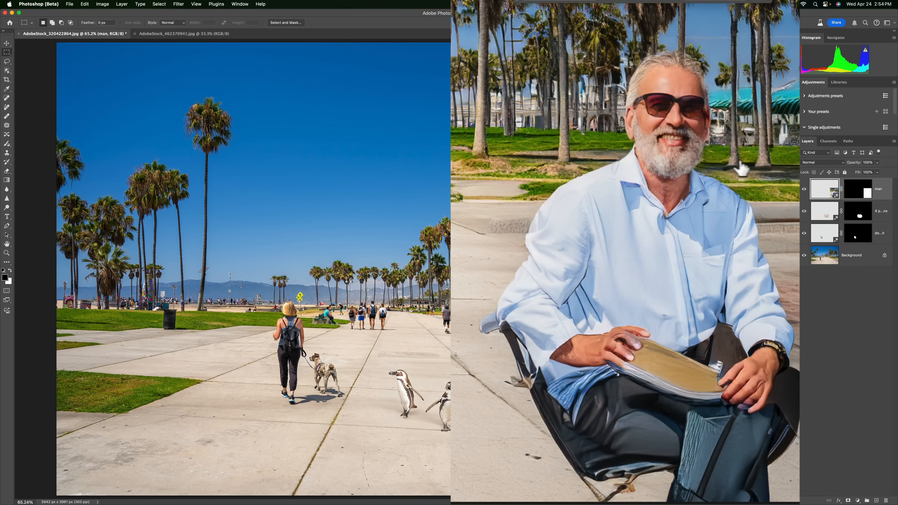
{"action": "left_click", "coordinate": [760, 164]}
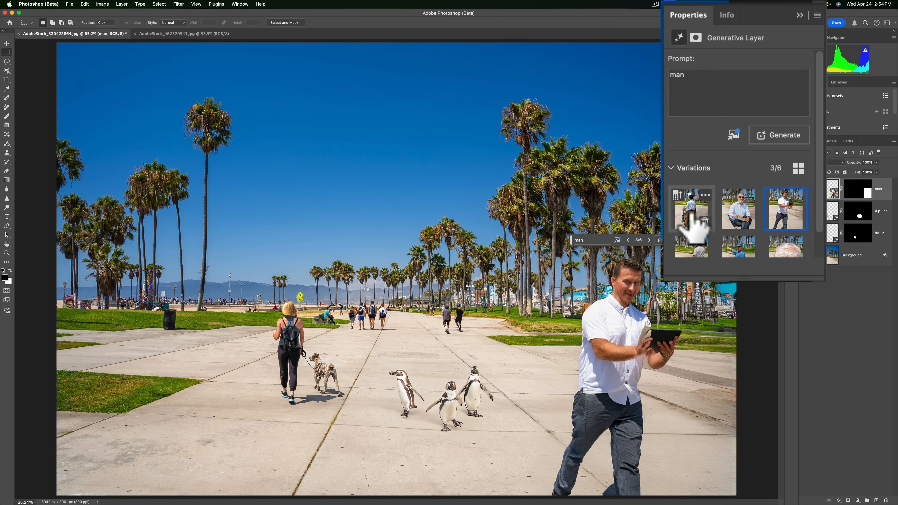
{"action": "left_click", "coordinate": [717, 159]}
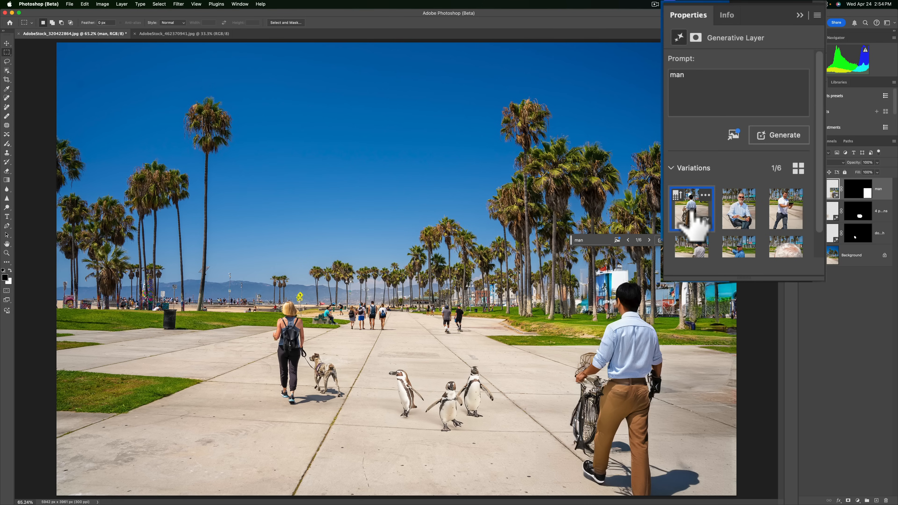
Generate similar variations based on the first man variation, the one with the bicycle.
{"action": "scroll", "coordinate": [692, 213], "scroll_direction": "down", "scroll_amount": 2}
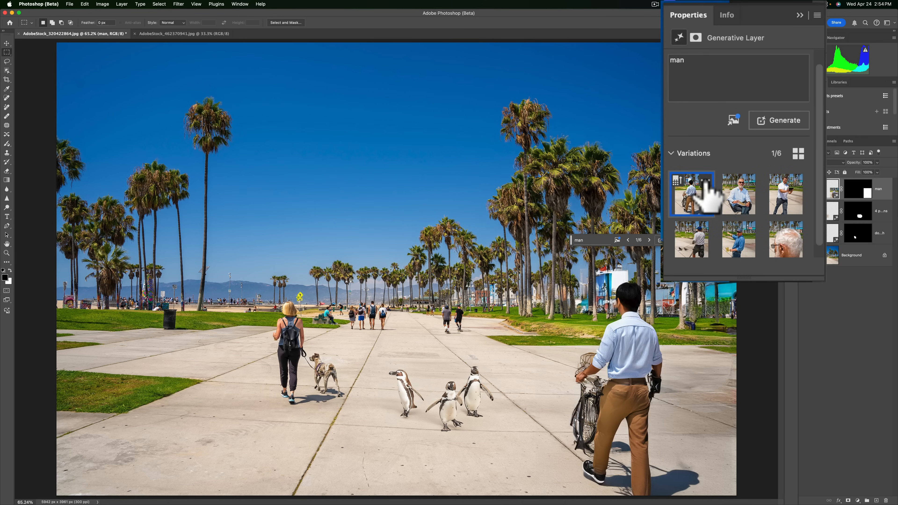
{"action": "left_click", "coordinate": [706, 181]}
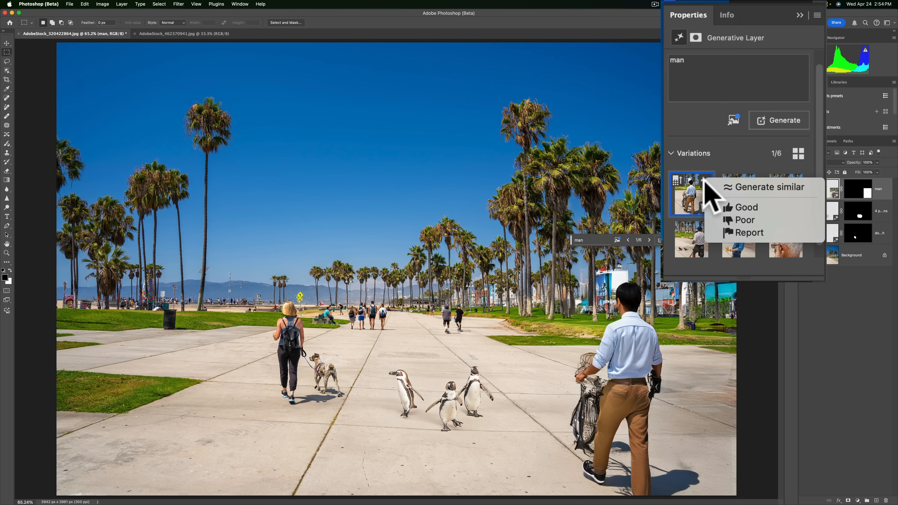
{"action": "left_click", "coordinate": [748, 183]}
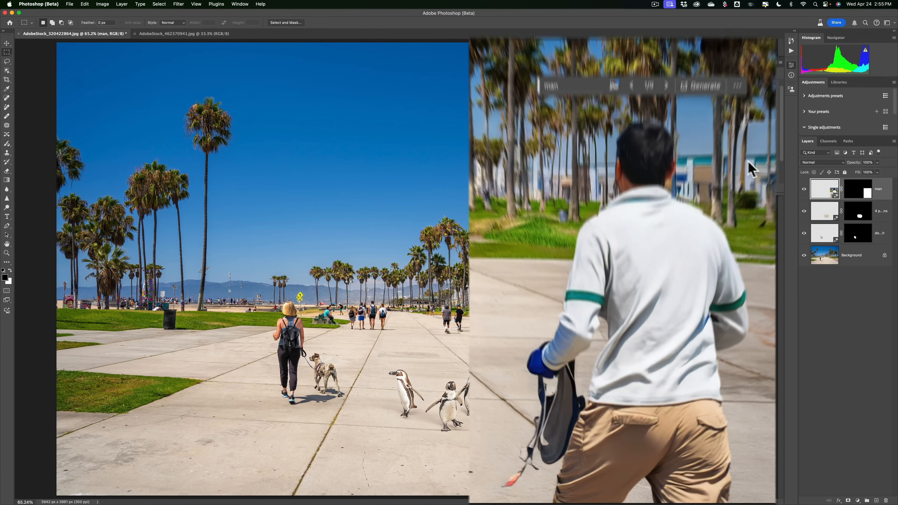
Compare the similar man variations, ending on the first one.
{"action": "left_click", "coordinate": [649, 240]}
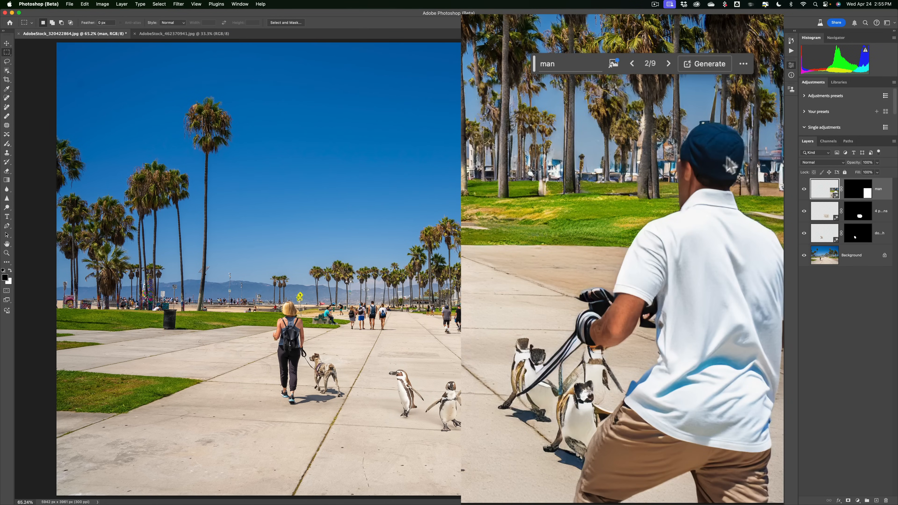
{"action": "left_click", "coordinate": [764, 154]}
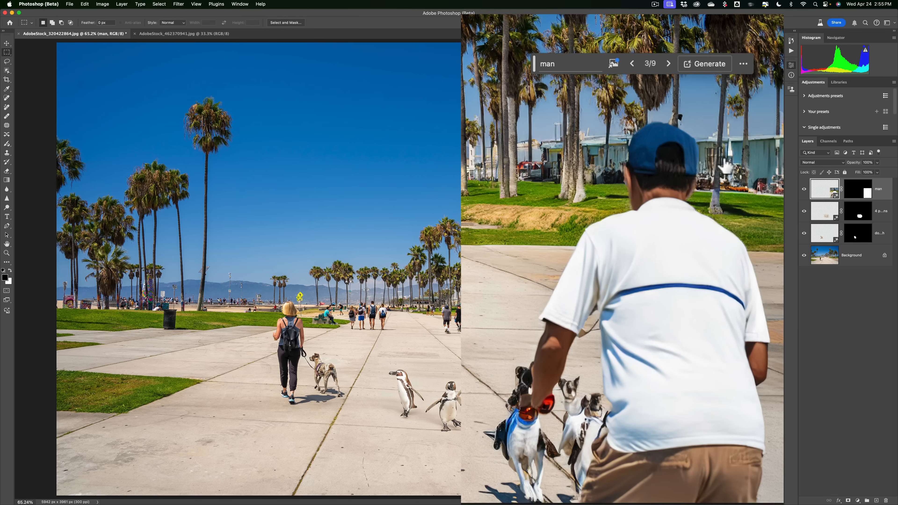
{"action": "left_click", "coordinate": [712, 156]}
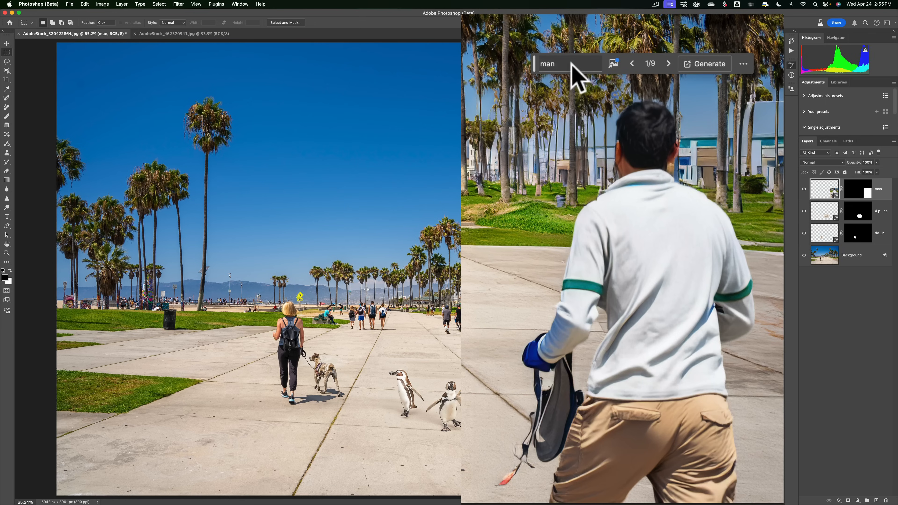
Change the prompt to "man jogging" and generate new variations.
{"action": "left_click", "coordinate": [562, 64]}
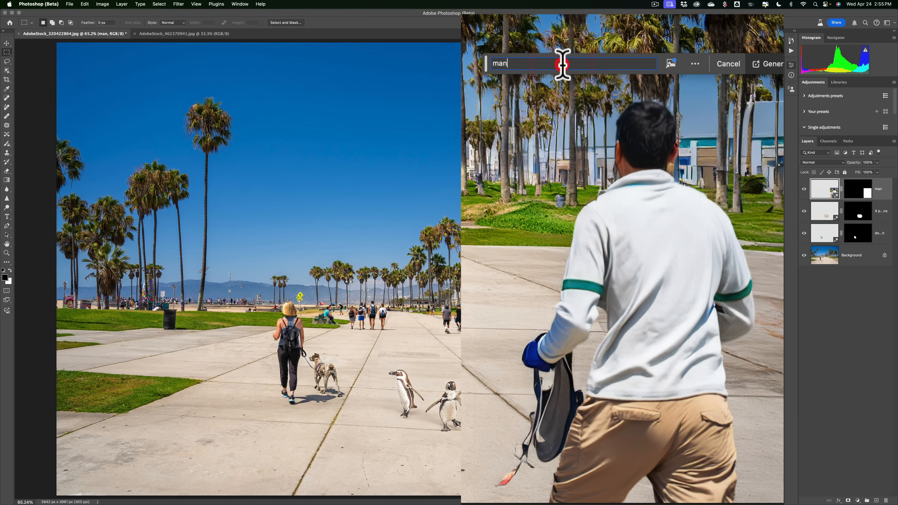
{"action": "type", "text": "jogging"}
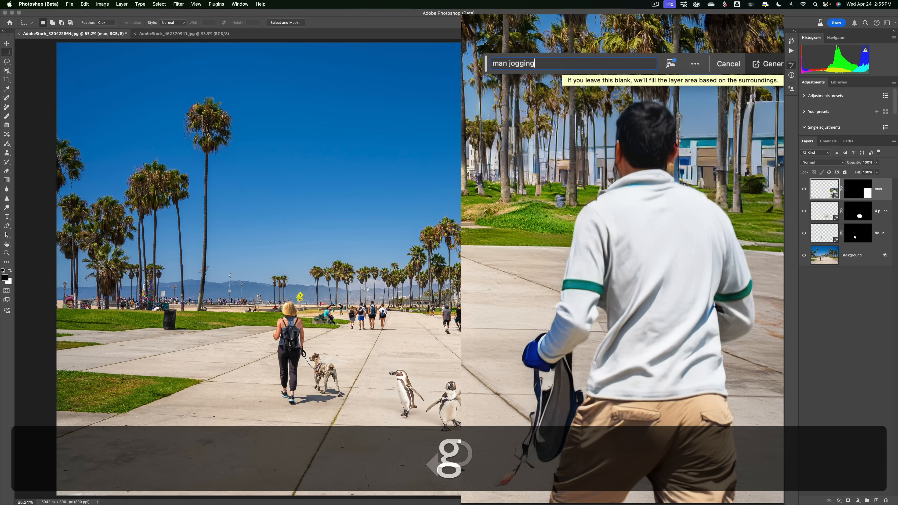
{"action": "key", "text": "Return"}
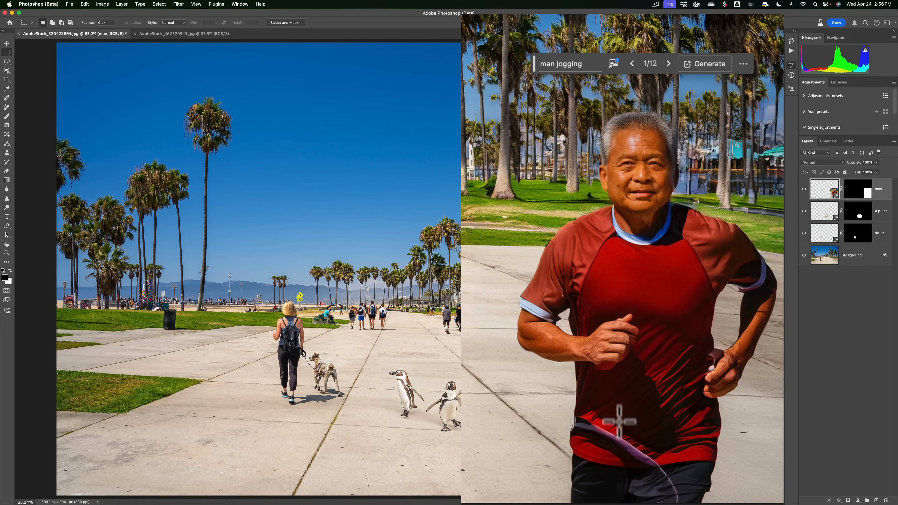
Compare the jogging man variations, ending on the first one.
{"action": "left_click", "coordinate": [739, 159]}
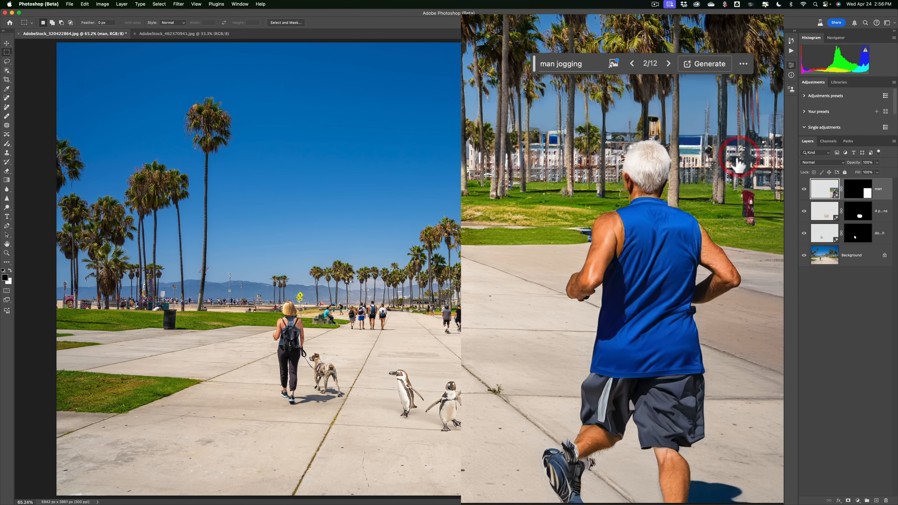
{"action": "left_click", "coordinate": [762, 159]}
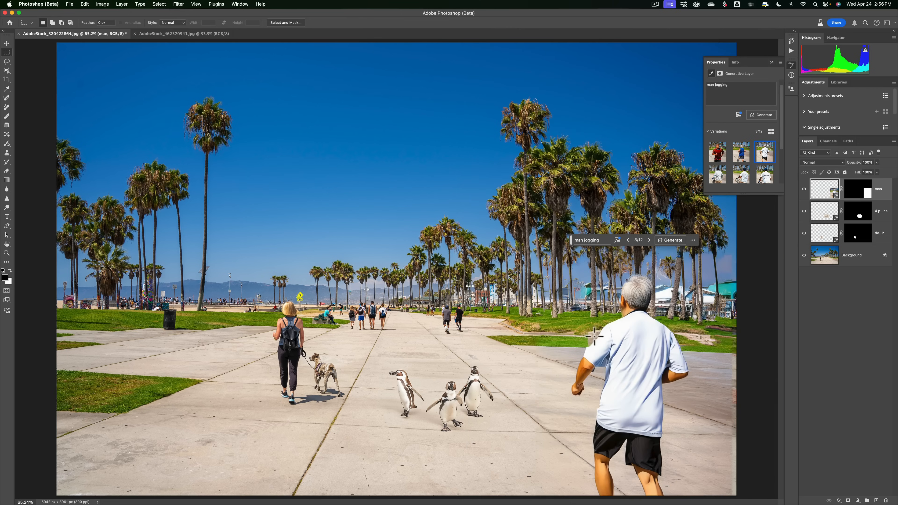
{"action": "left_click", "coordinate": [717, 152]}
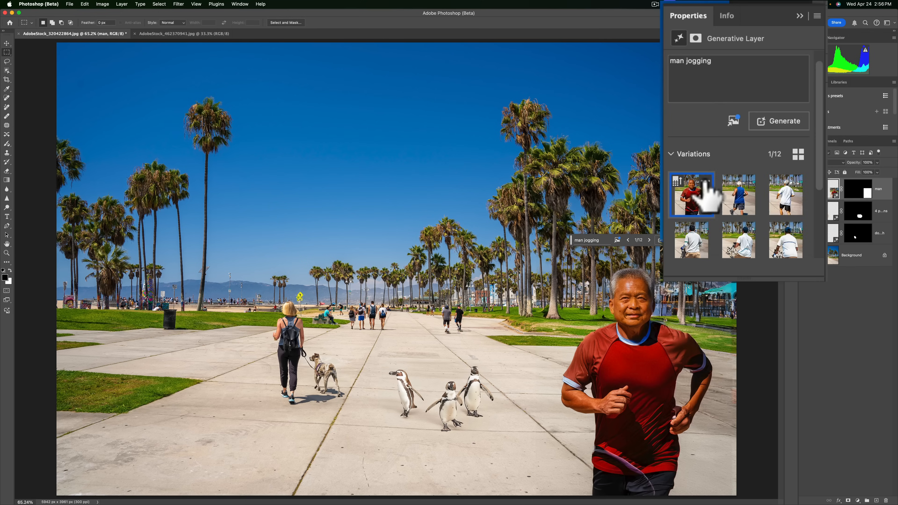
Generate similar variations from the first jogging man and choose the second resulting variation.
{"action": "left_click", "coordinate": [705, 181]}
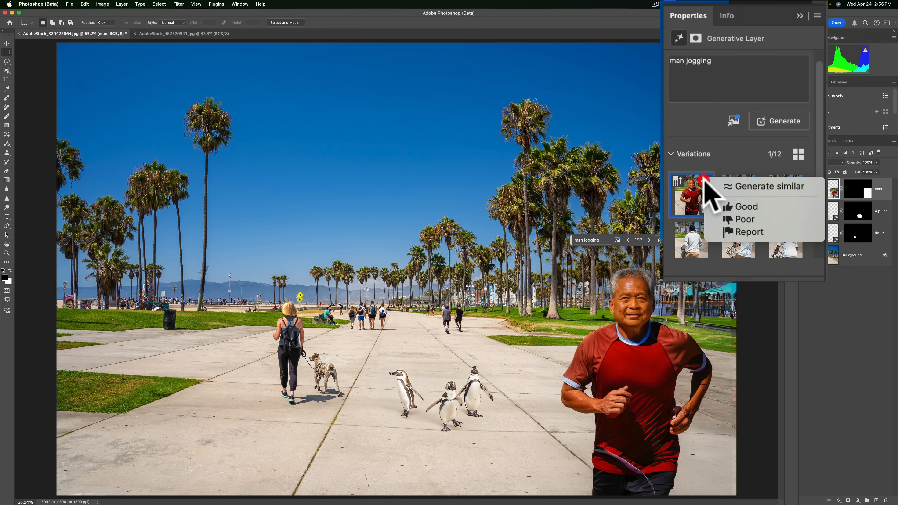
{"action": "left_click", "coordinate": [746, 185]}
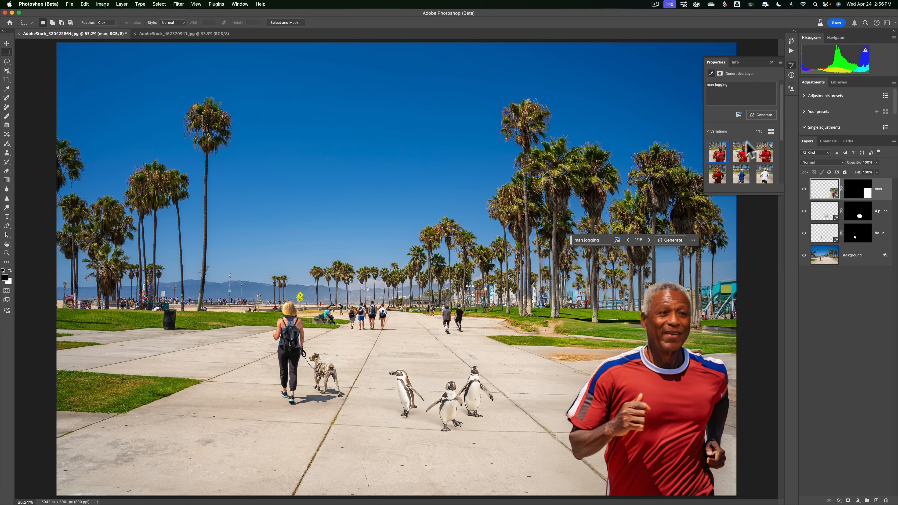
{"action": "left_click", "coordinate": [742, 153]}
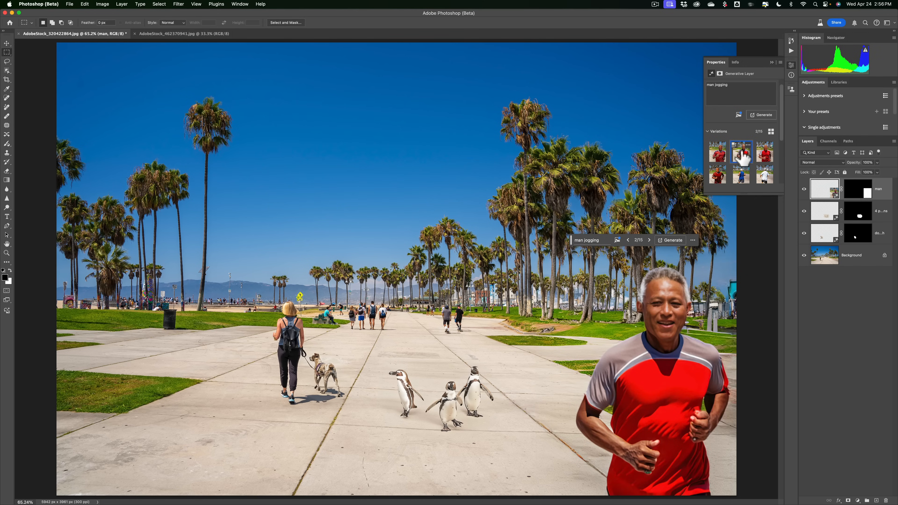
{"action": "left_click", "coordinate": [764, 153]}
{"action": "left_click", "coordinate": [741, 155]}
Switch to the photo of the woman holding books and remove its green background.
{"action": "left_click", "coordinate": [181, 35]}
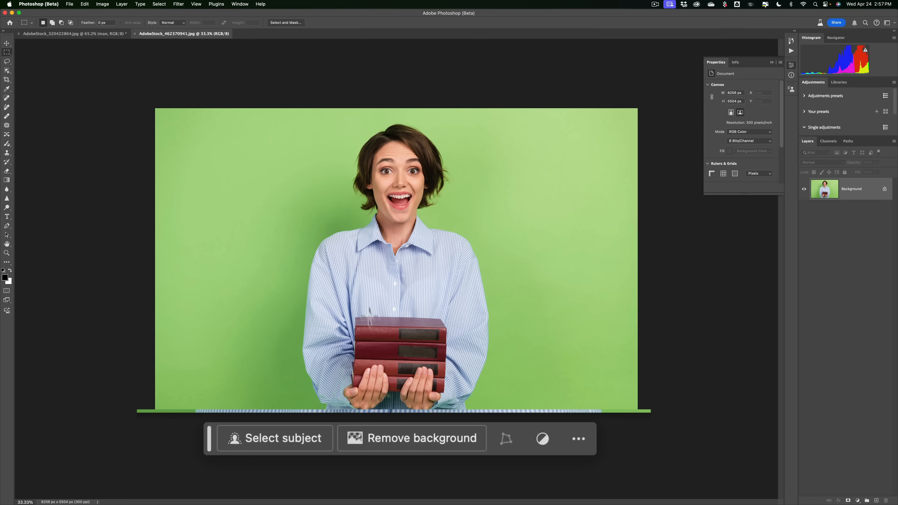
{"action": "left_click", "coordinate": [416, 439]}
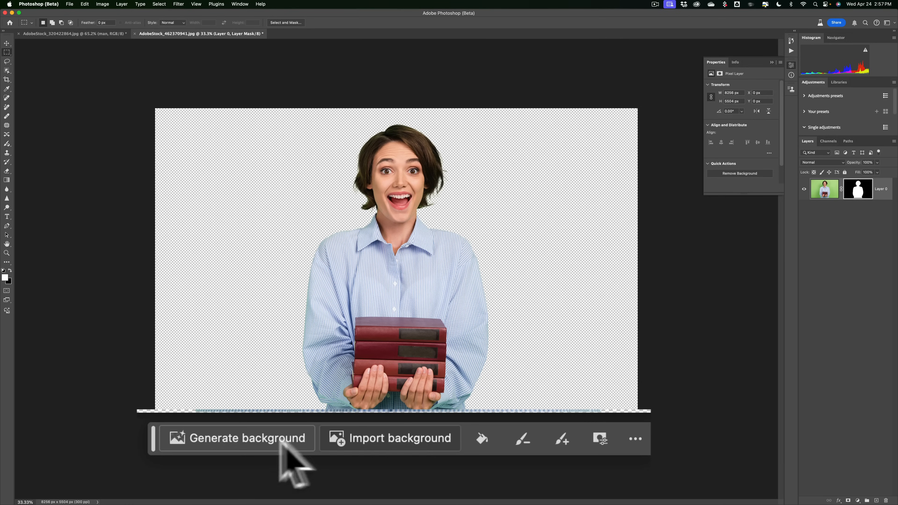
Generate a new background with the prompt "Interior of a library".
{"action": "left_click", "coordinate": [254, 439]}
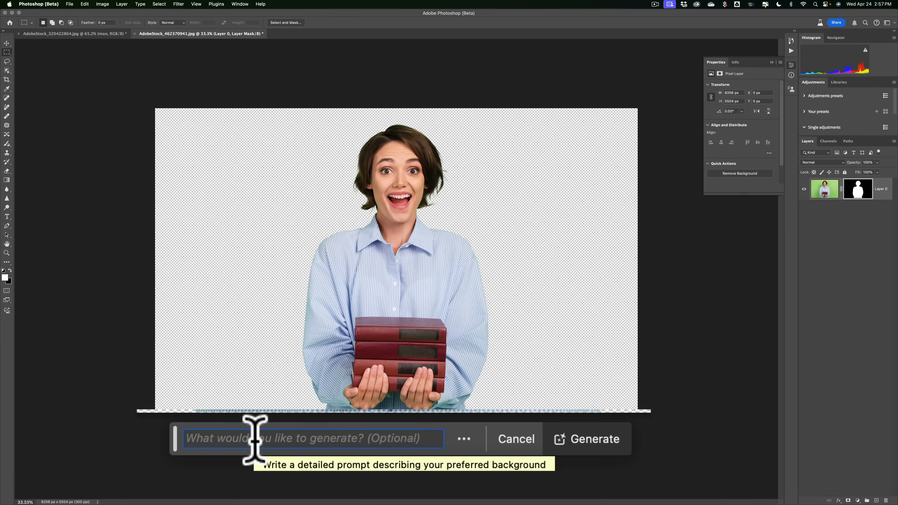
{"action": "type", "text": "Inte"}
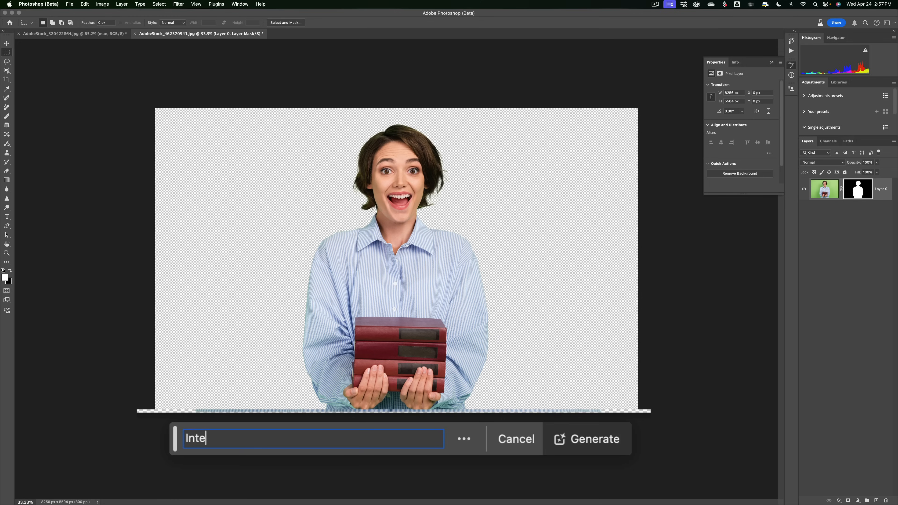
{"action": "type", "text": "rior of a library"}
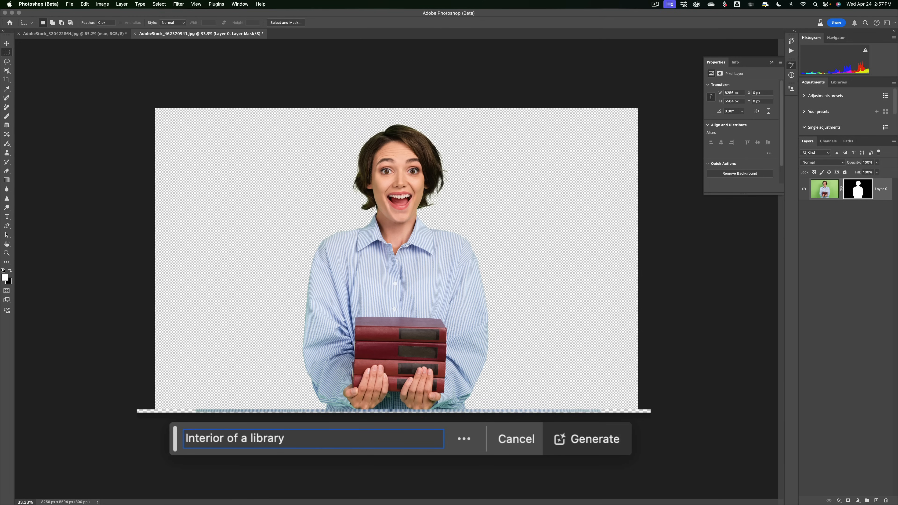
{"action": "left_click", "coordinate": [616, 438]}
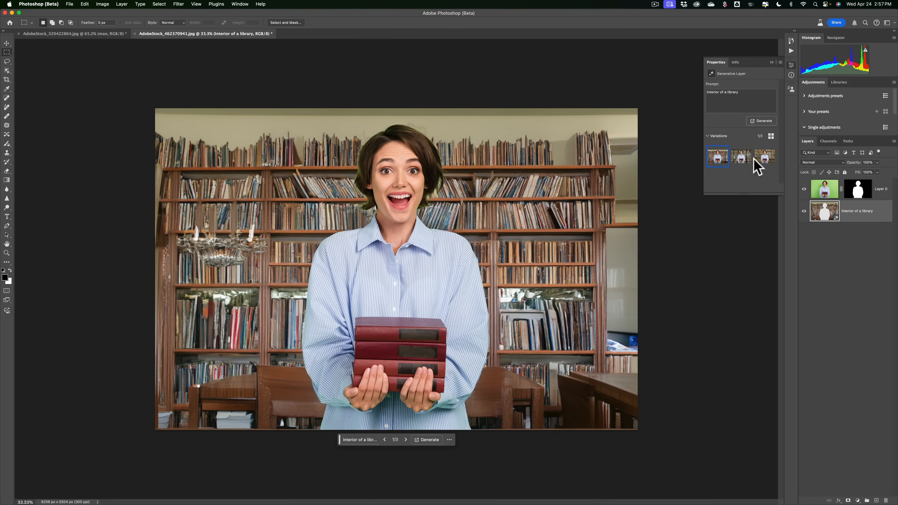
Compare the library backgrounds and generate similar ones from the third variation.
{"action": "left_click", "coordinate": [739, 160]}
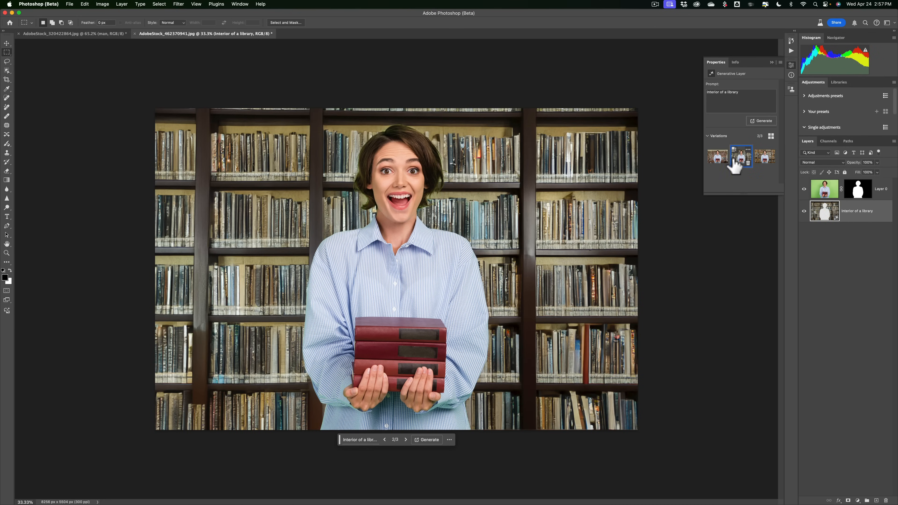
{"action": "left_click", "coordinate": [761, 160]}
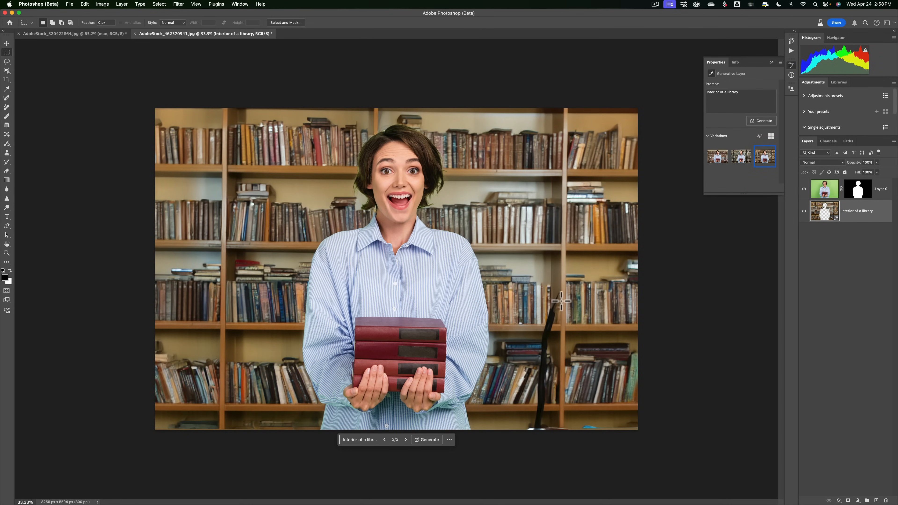
{"action": "mouse_move", "coordinate": [765, 158]}
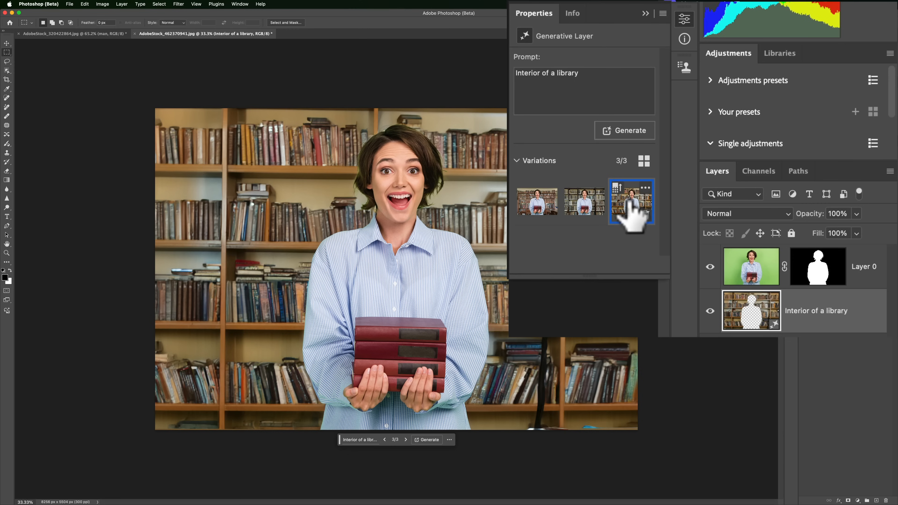
{"action": "left_click", "coordinate": [646, 188]}
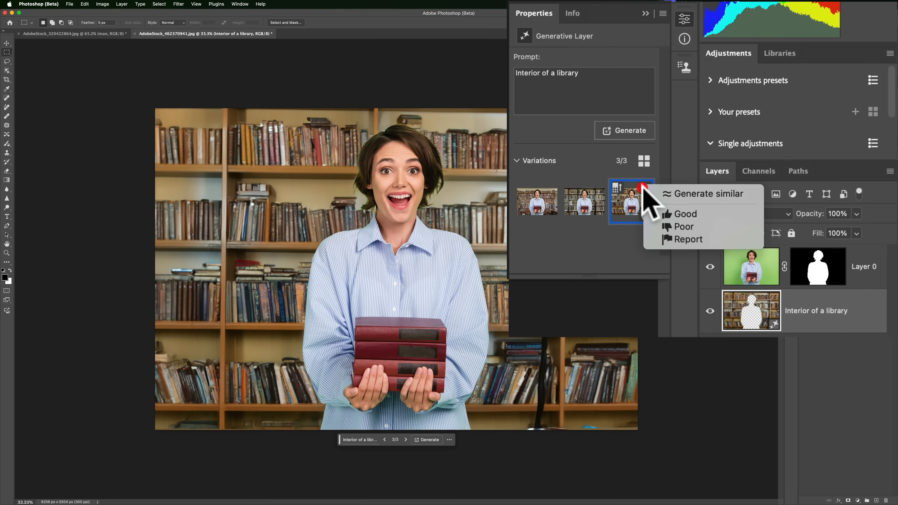
{"action": "left_click", "coordinate": [672, 192]}
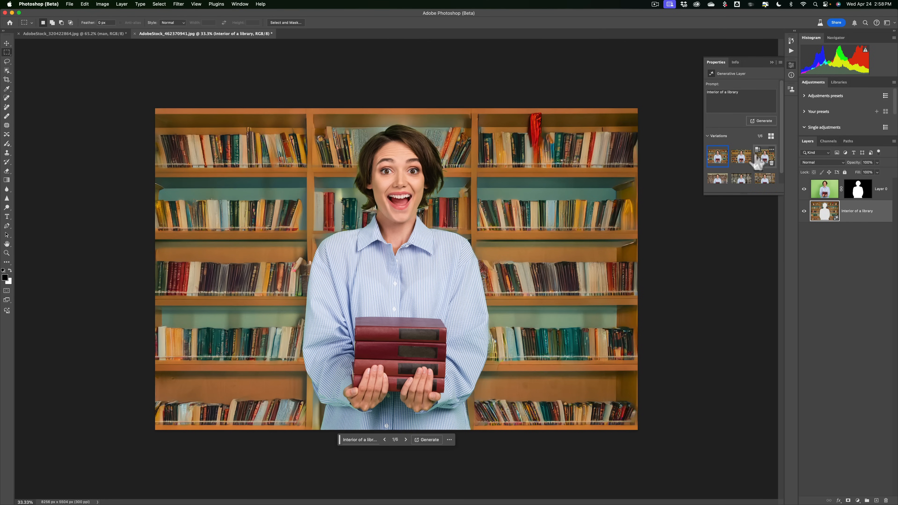
Compare the new library backgrounds, ending on the third one.
{"action": "left_click", "coordinate": [740, 159]}
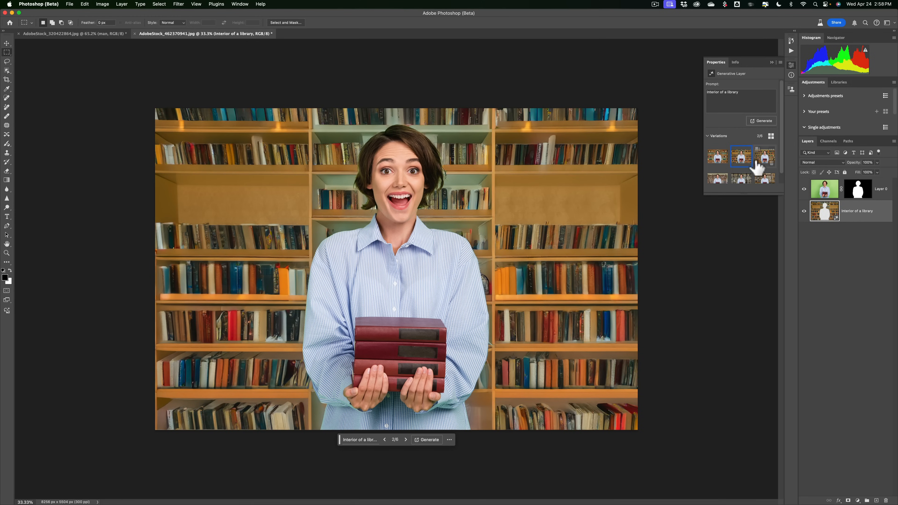
{"action": "left_click", "coordinate": [764, 161]}
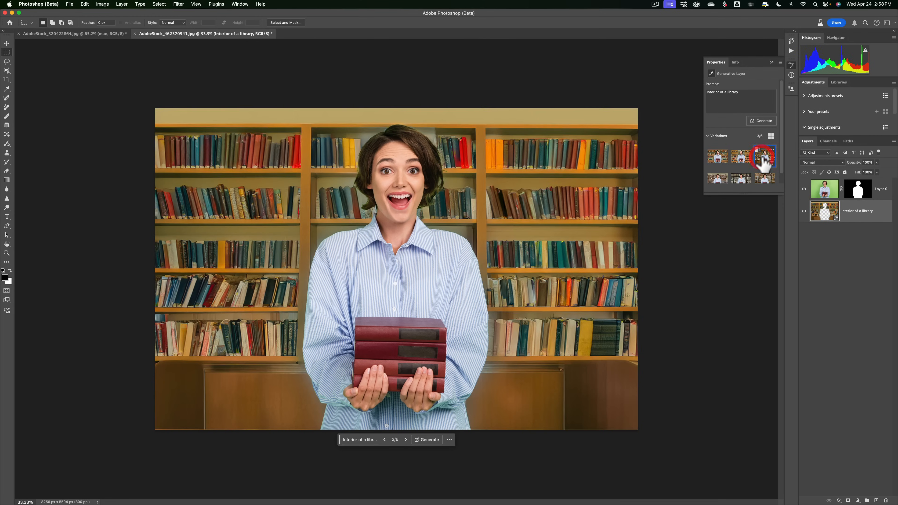
Switch to the first library variation, inspect it zoomed in, and collapse the generative layer properties.
{"action": "left_click", "coordinate": [713, 159]}
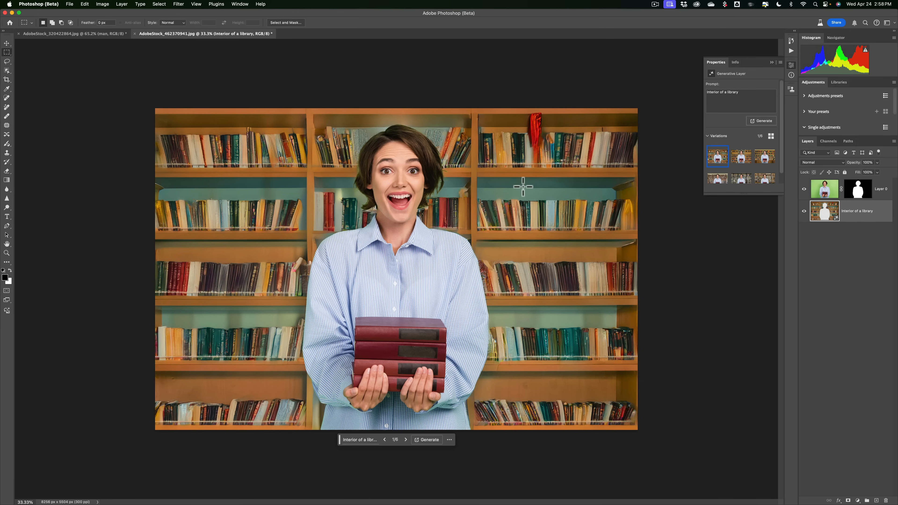
{"action": "key", "text": "super"}
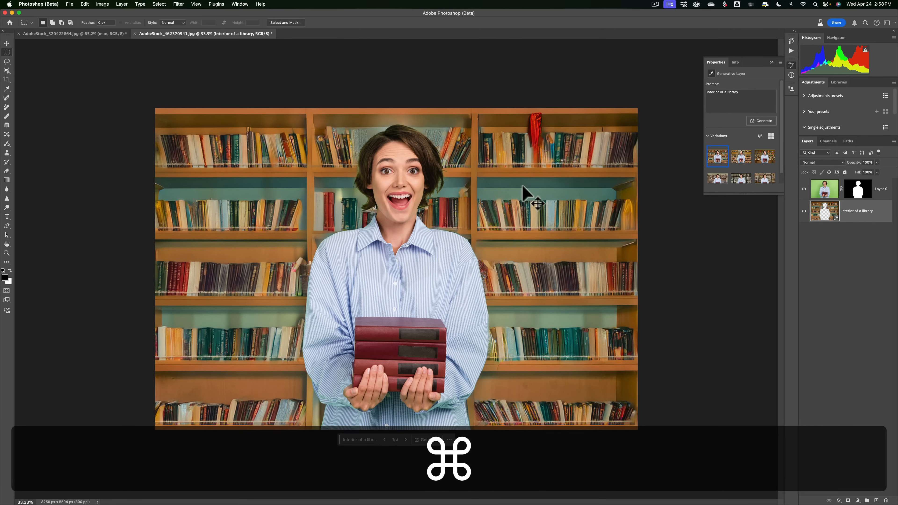
{"action": "key", "text": "super+equal"}
{"action": "key", "text": "super+equal"}
{"action": "key", "text": "super+equal"}
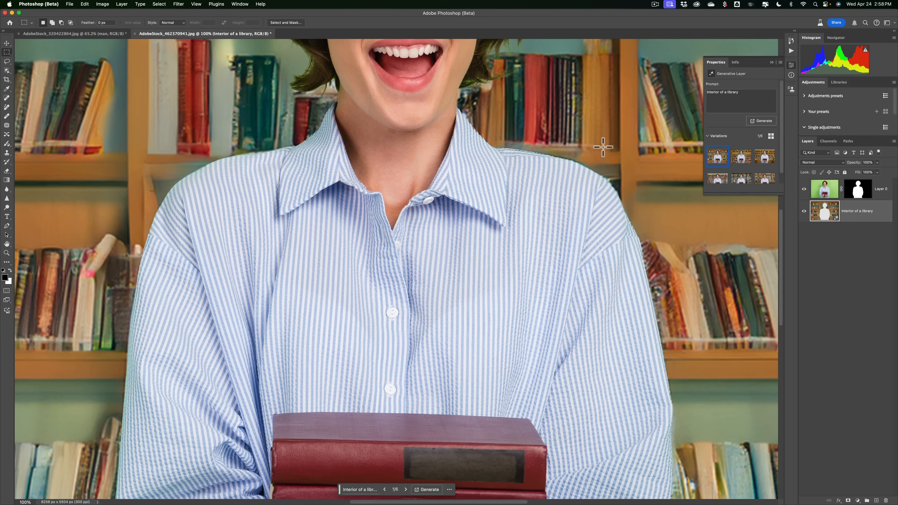
{"action": "key", "text": "super"}
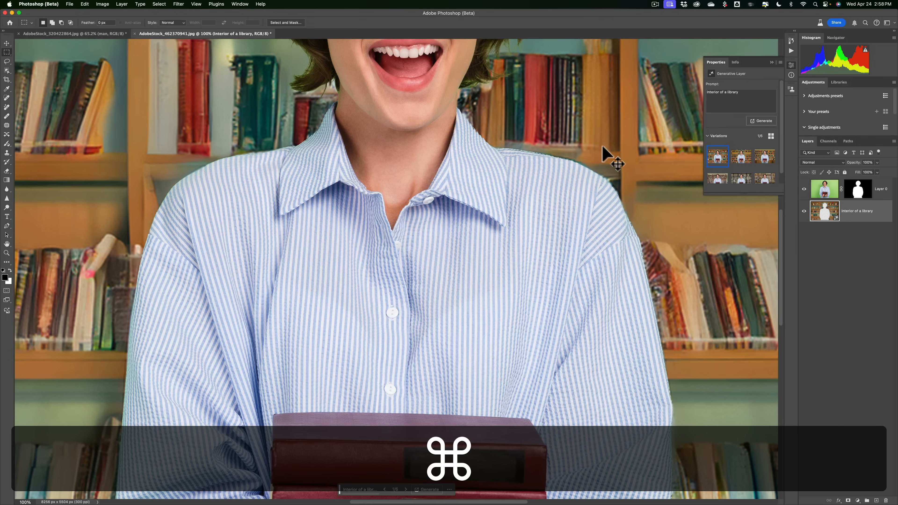
{"action": "key", "text": "super+0"}
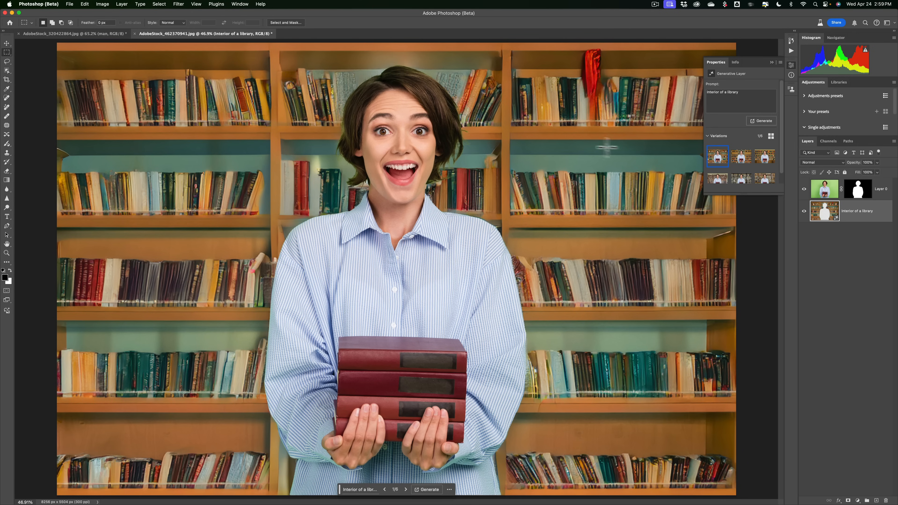
{"action": "mouse_move", "coordinate": [711, 153]}
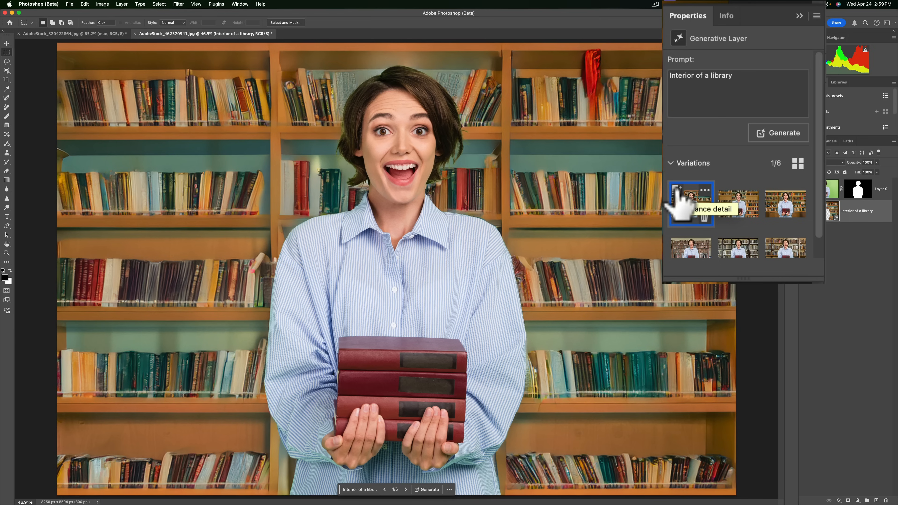
{"action": "left_click", "coordinate": [677, 191]}
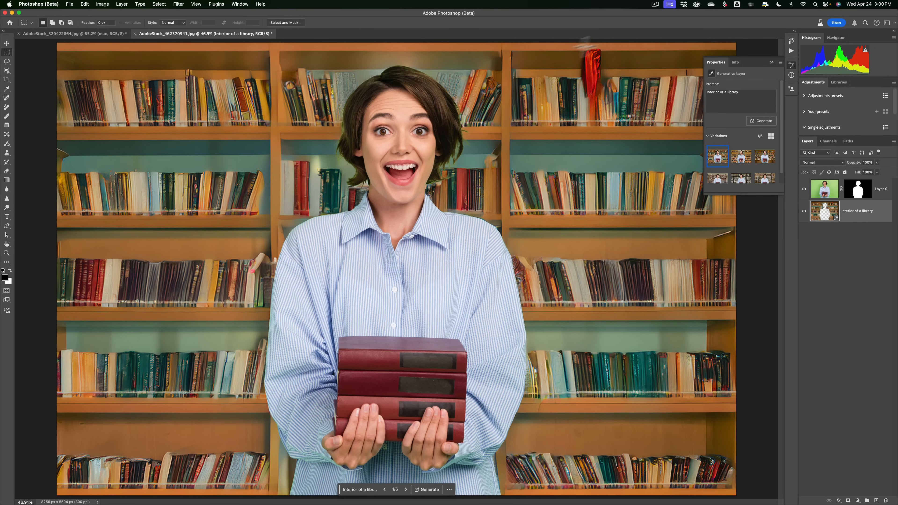
{"action": "left_click", "coordinate": [772, 63]}
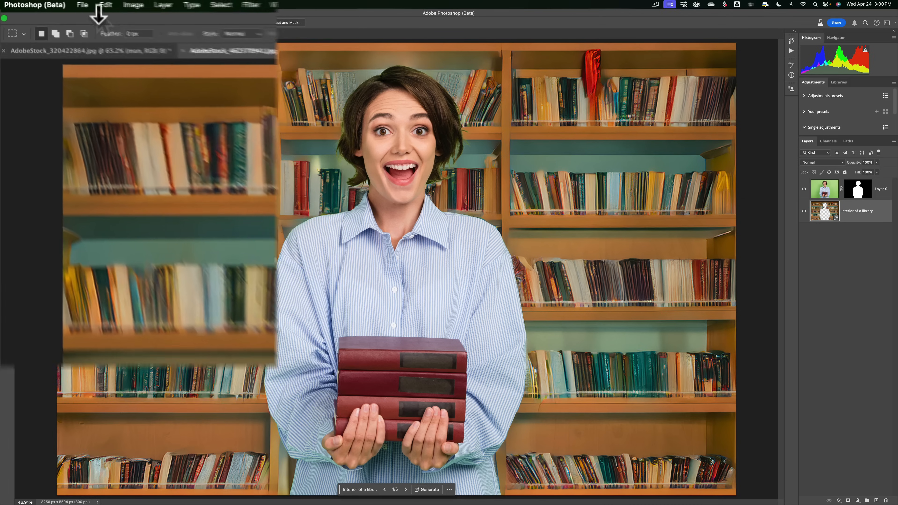
Create a new document using the default Photo preset of 7 x 5 in at 300 ppi.
{"action": "left_click", "coordinate": [107, 6]}
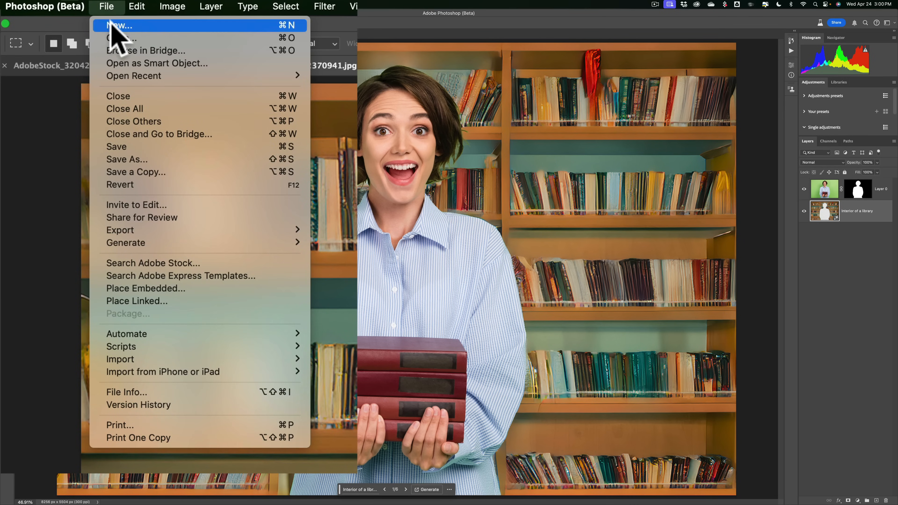
{"action": "left_click", "coordinate": [110, 24]}
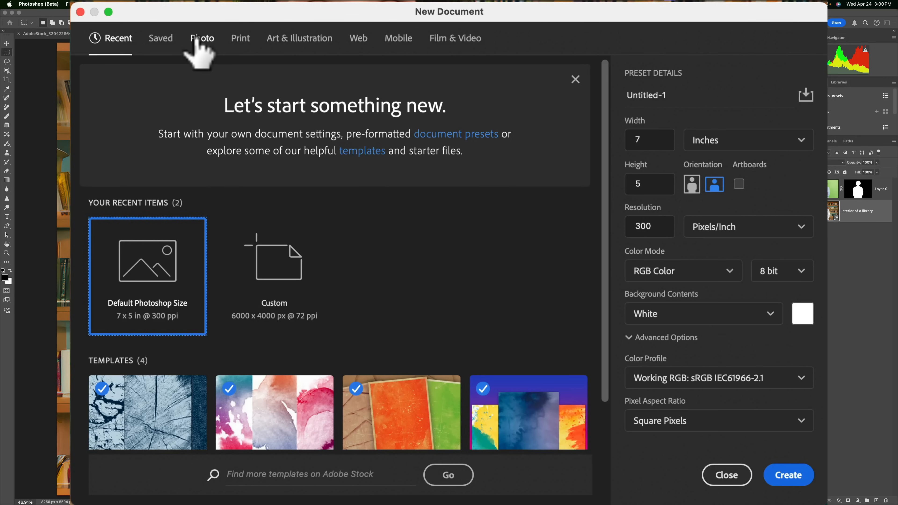
{"action": "left_click", "coordinate": [195, 37]}
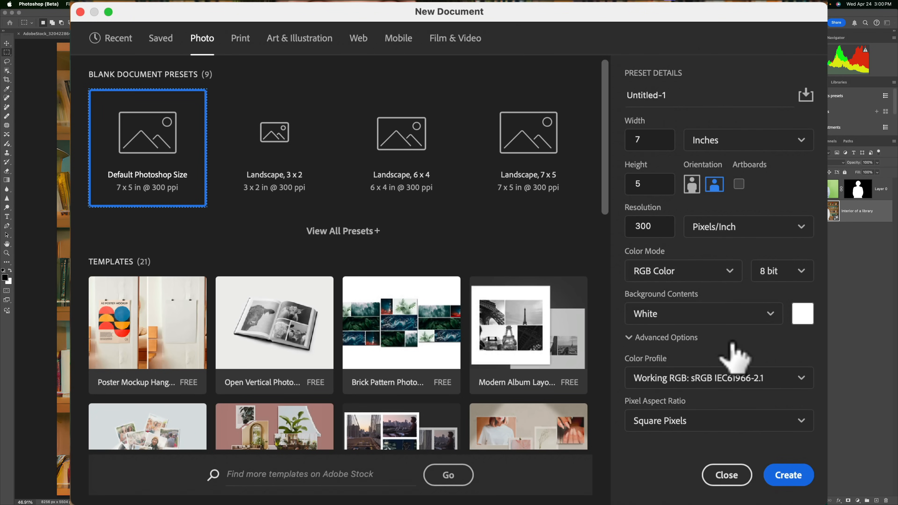
{"action": "left_click", "coordinate": [789, 475]}
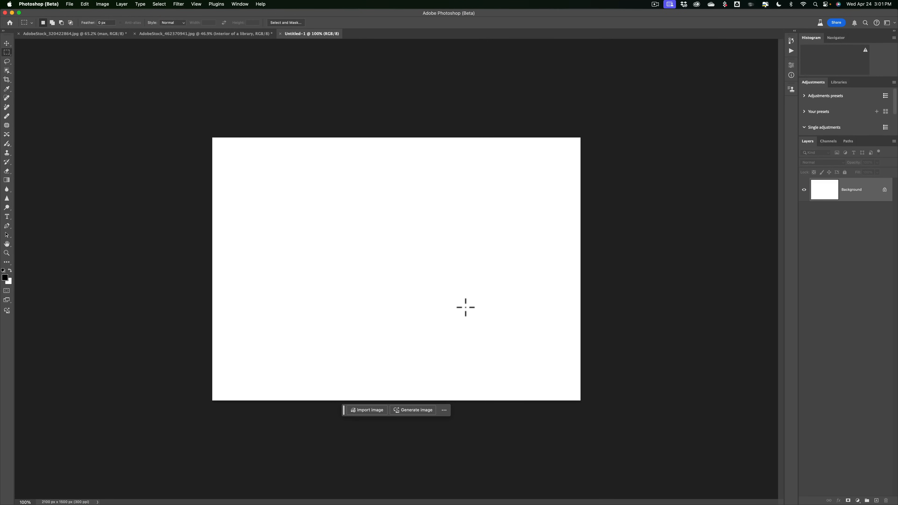
Open the Generate Image dialog and close it again.
{"action": "key", "text": "super"}
{"action": "key", "text": "super+0"}
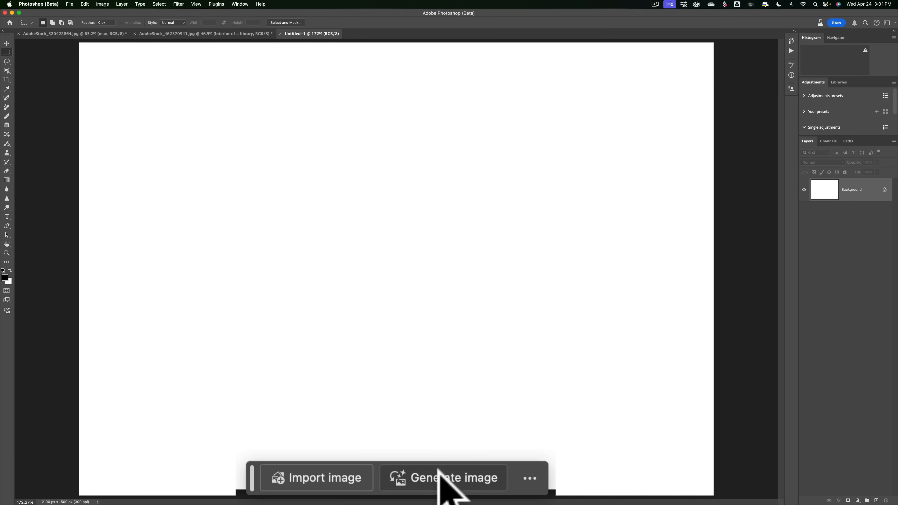
{"action": "left_click", "coordinate": [437, 474]}
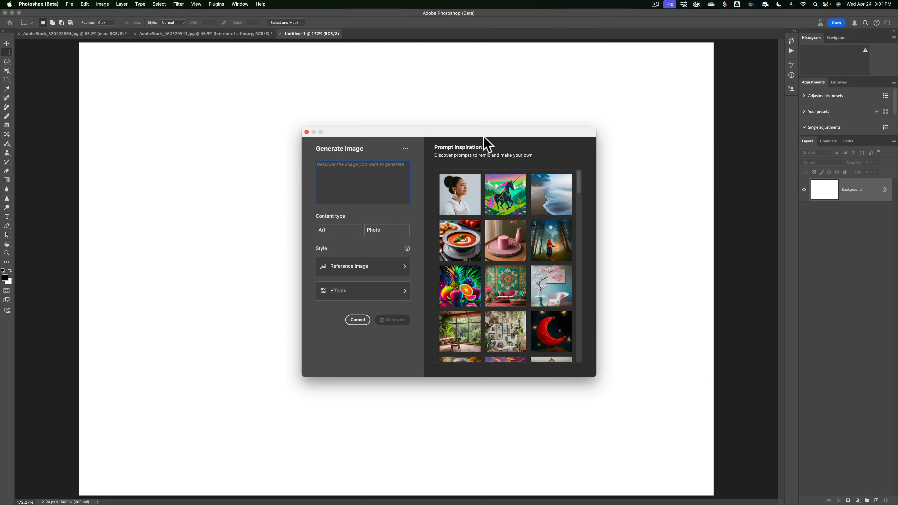
{"action": "left_click", "coordinate": [307, 132]}
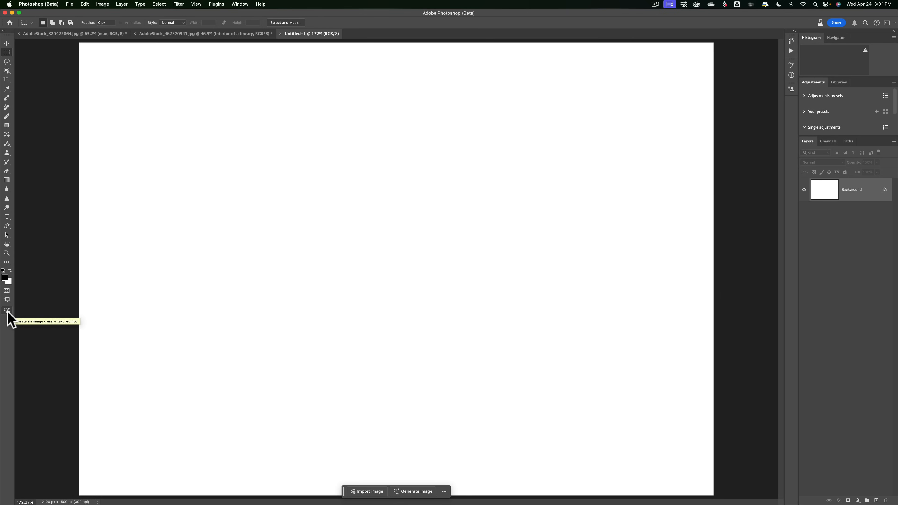
{"action": "left_click", "coordinate": [84, 4]}
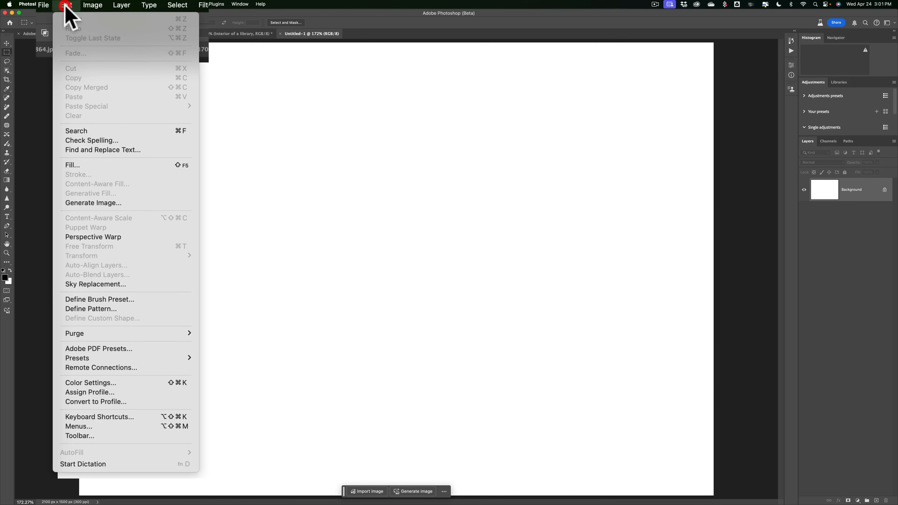
{"action": "left_click", "coordinate": [107, 434]}
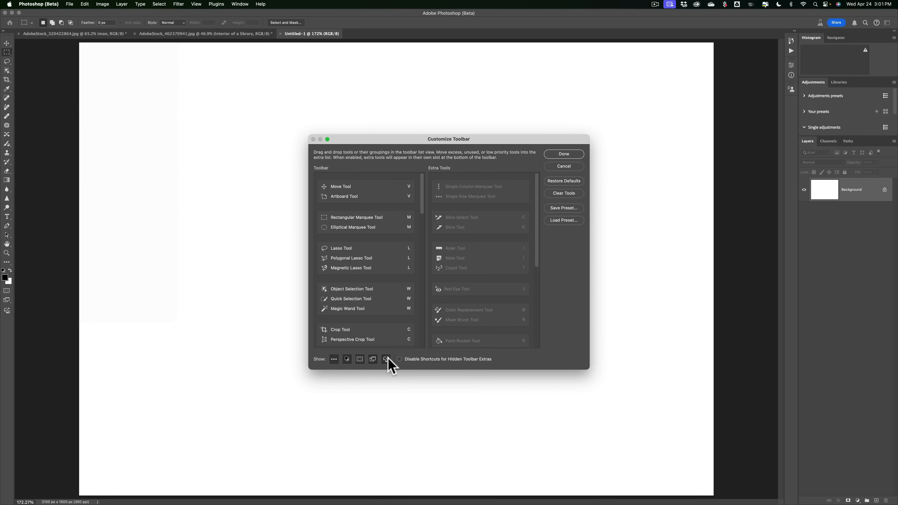
{"action": "left_click", "coordinate": [386, 360]}
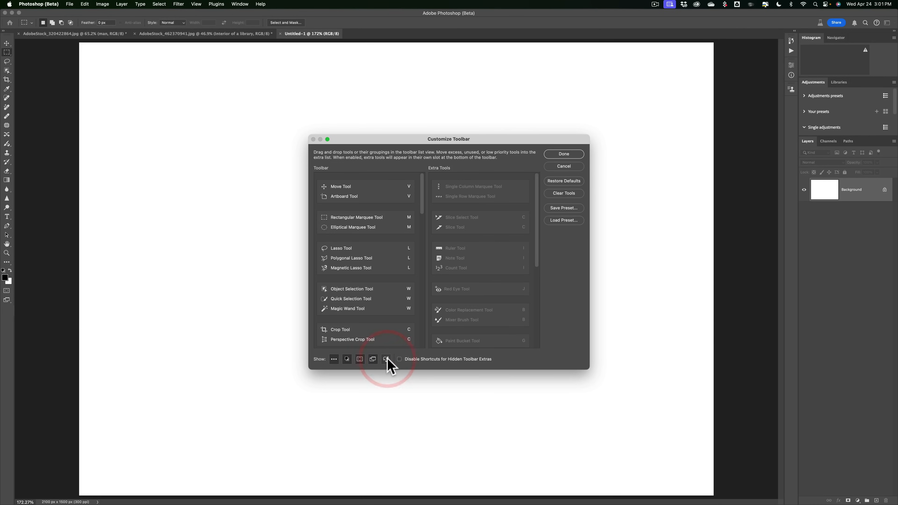
{"action": "left_click", "coordinate": [386, 359]}
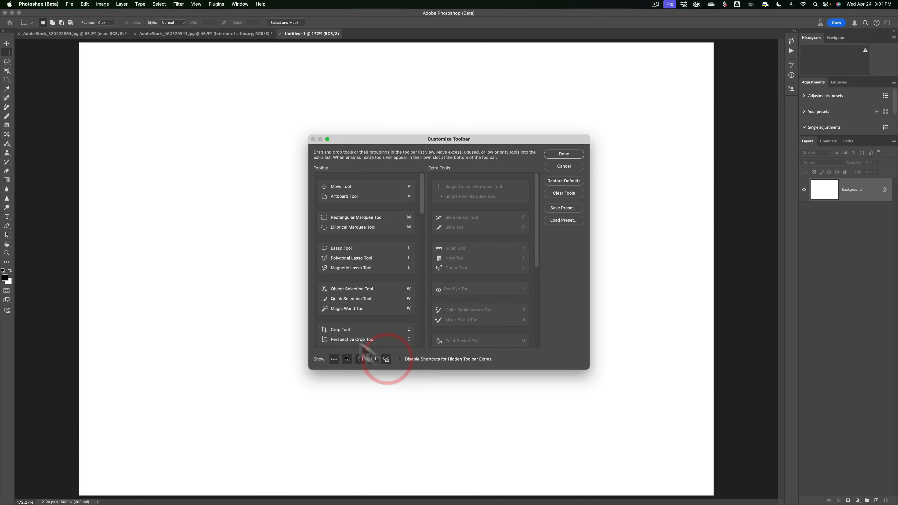
{"action": "left_click", "coordinate": [313, 139]}
{"action": "left_click", "coordinate": [564, 166]}
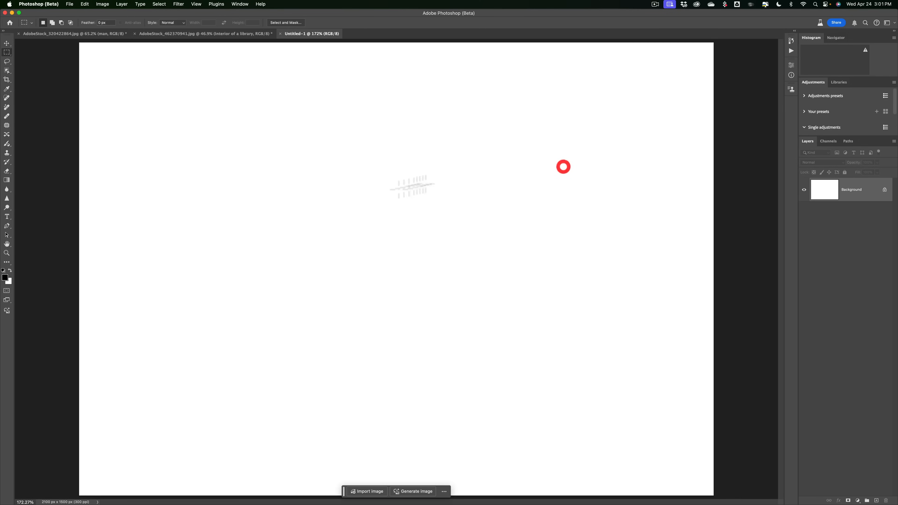
Open Generate Image, enter the prompt "Polar bear in Niagara Falls" and set the content type to Photo.
{"action": "left_click", "coordinate": [7, 311]}
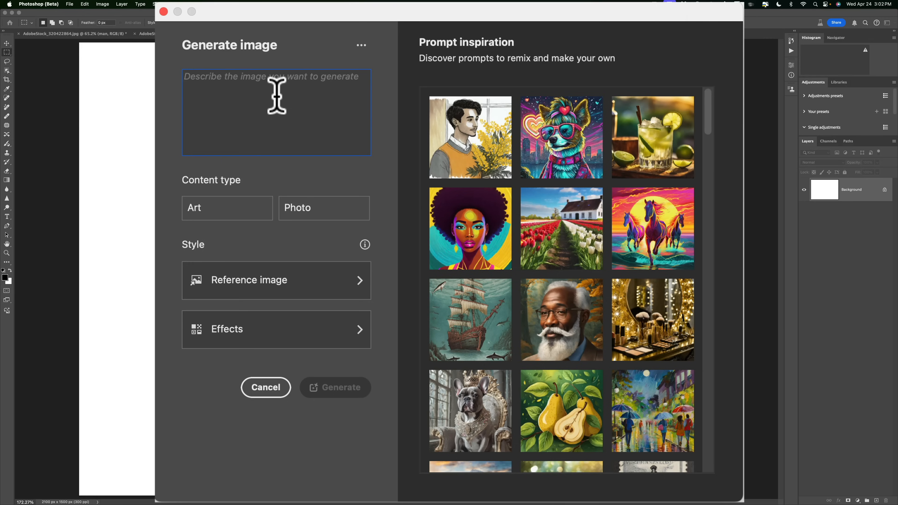
{"action": "type", "text": "Polar be"}
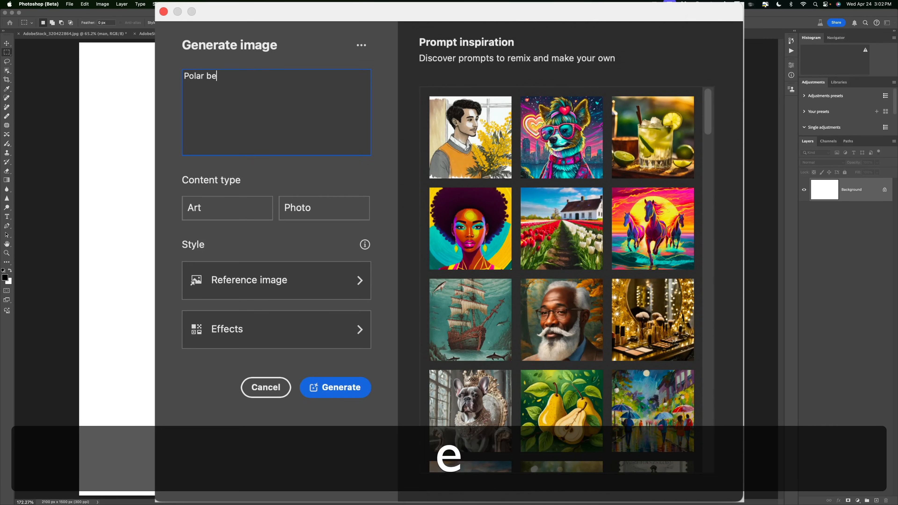
{"action": "type", "text": "ar in Niagra"}
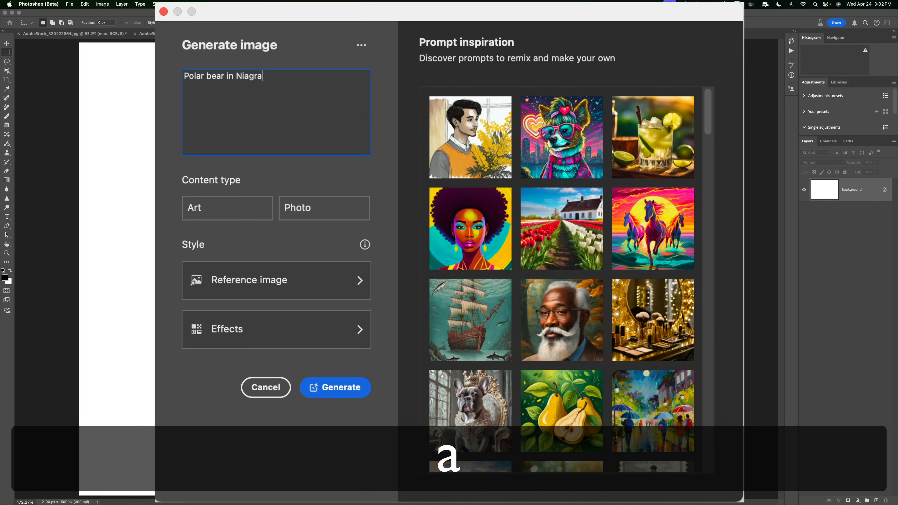
{"action": "key", "text": "BackSpace"}
{"action": "key", "text": "BackSpace"}
{"action": "type", "text": "ara Falls"}
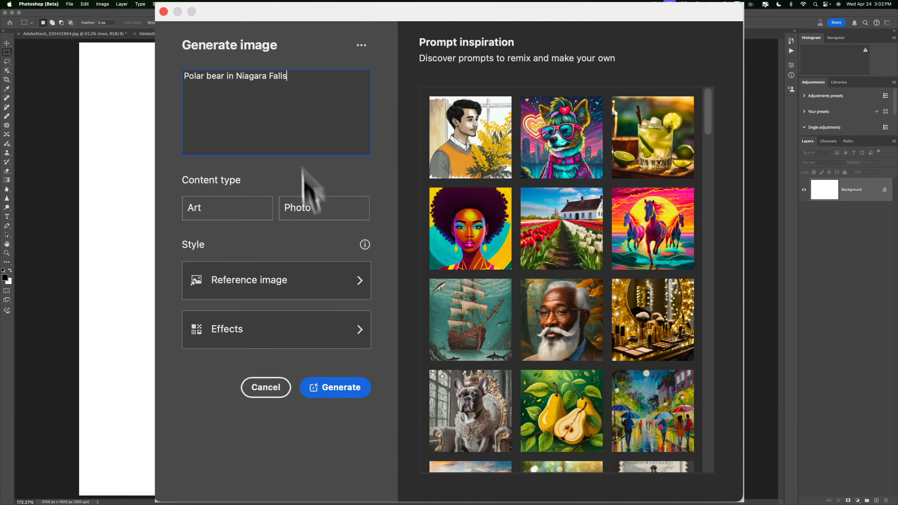
{"action": "left_click", "coordinate": [302, 207]}
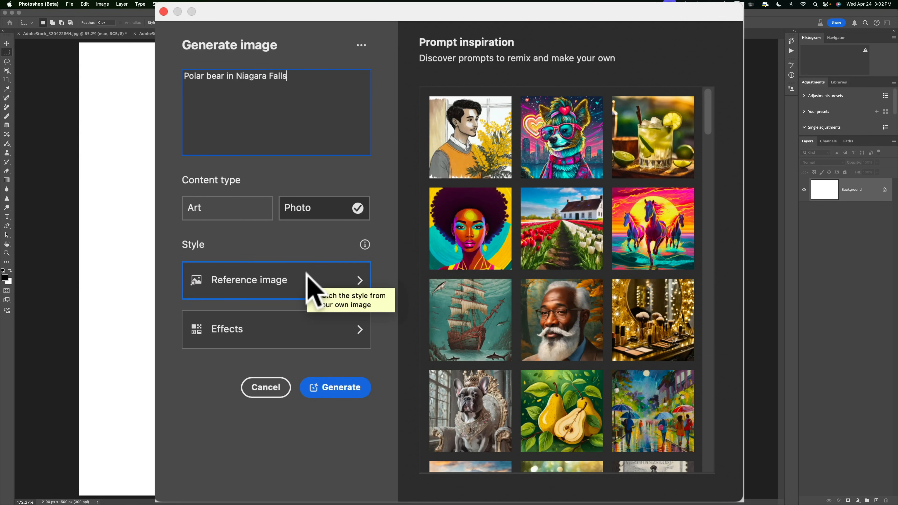
Review the reference image and effects options, then generate the image.
{"action": "left_click", "coordinate": [311, 283]}
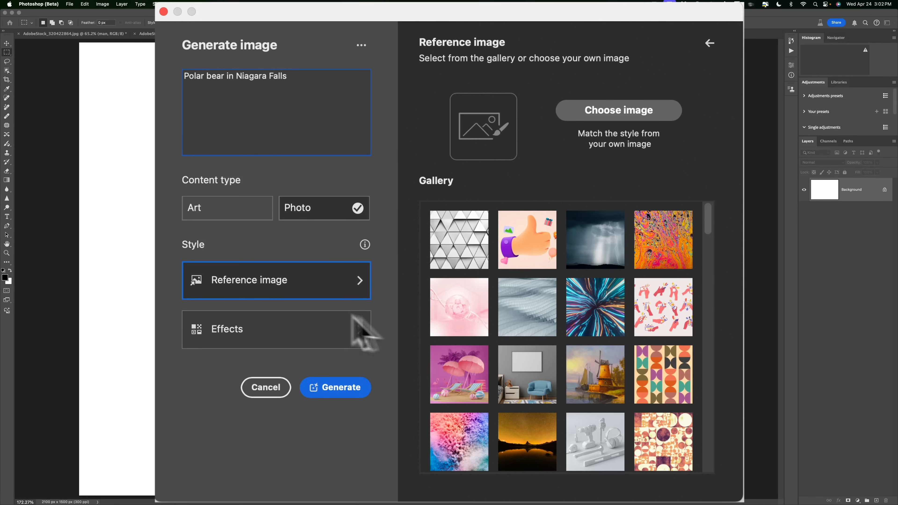
{"action": "left_click", "coordinate": [288, 278]}
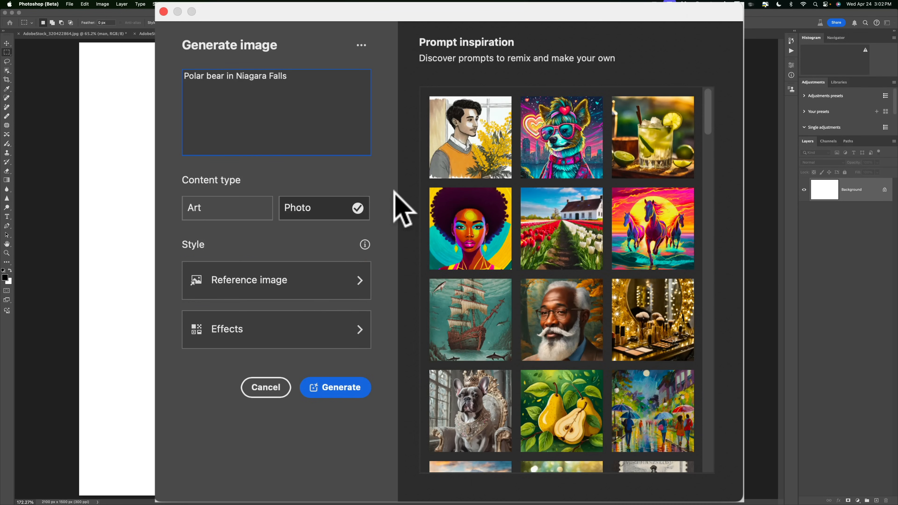
{"action": "left_click", "coordinate": [254, 328]}
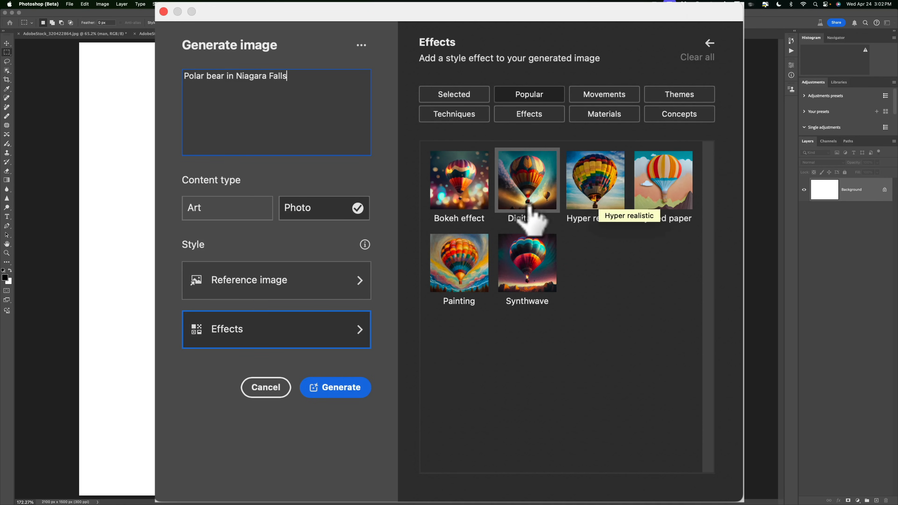
{"action": "left_click", "coordinate": [294, 337]}
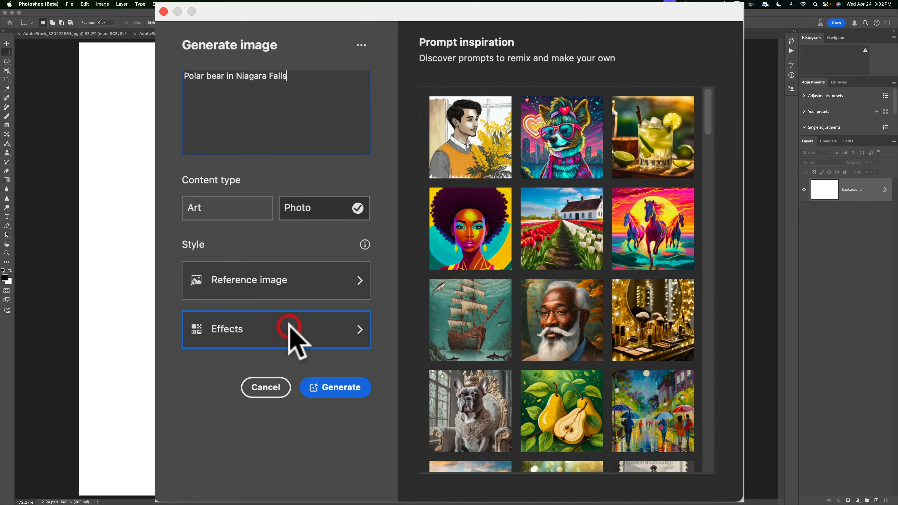
{"action": "scroll", "coordinate": [543, 201], "scroll_direction": "down", "scroll_amount": 10}
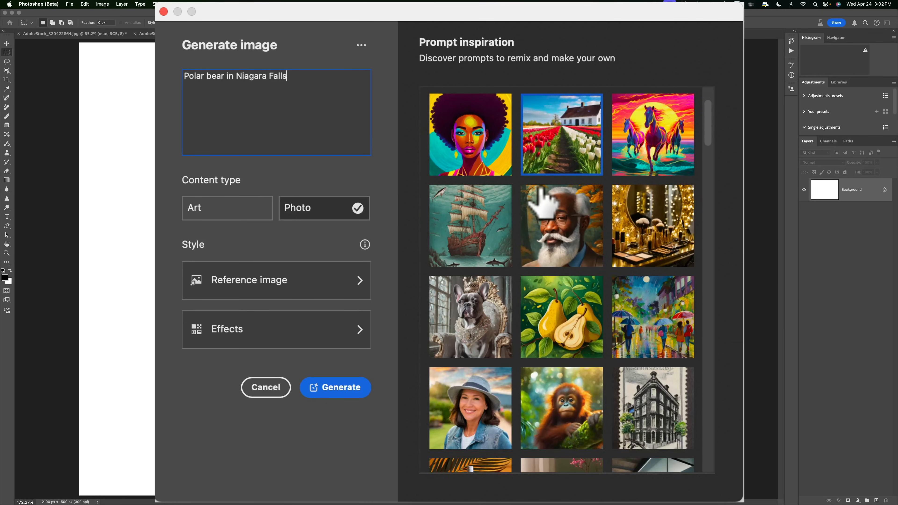
{"action": "scroll", "coordinate": [543, 201], "scroll_direction": "down", "scroll_amount": 10}
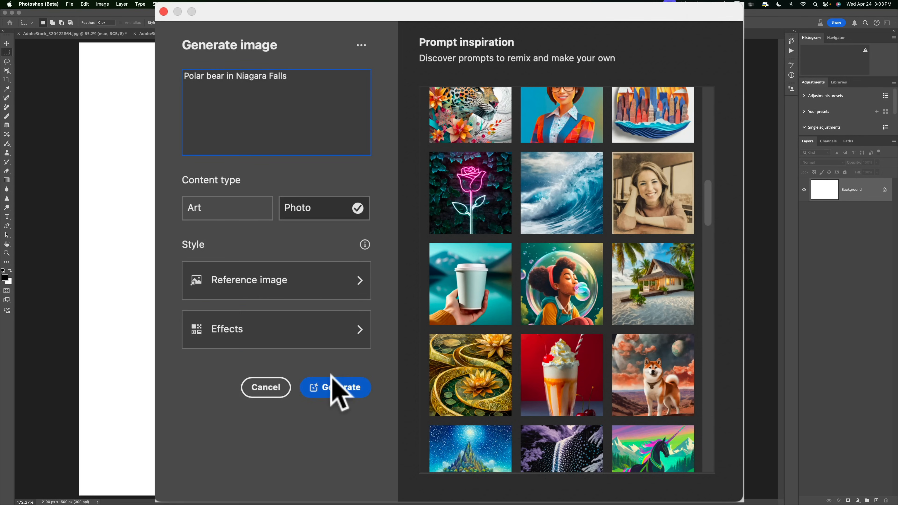
{"action": "left_click", "coordinate": [338, 386]}
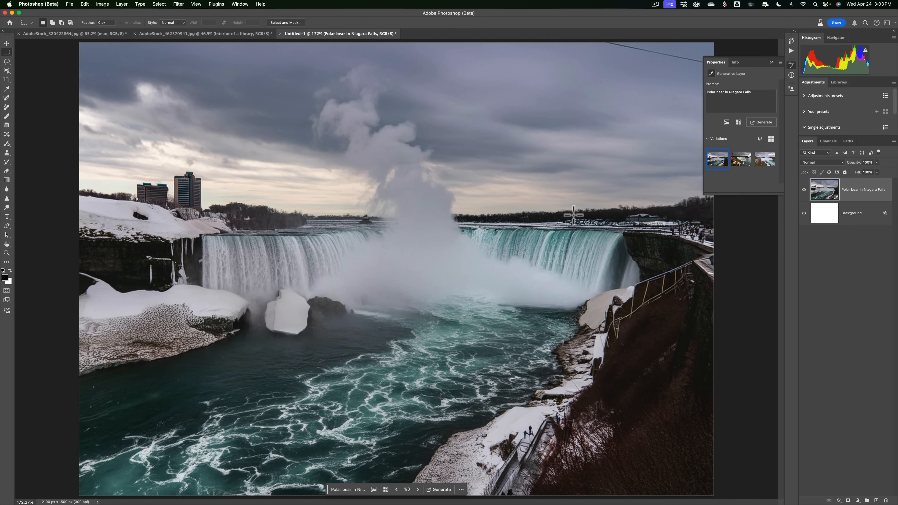
Compare the three variations and generate similar images from the second one with two polar bears.
{"action": "left_click", "coordinate": [741, 161]}
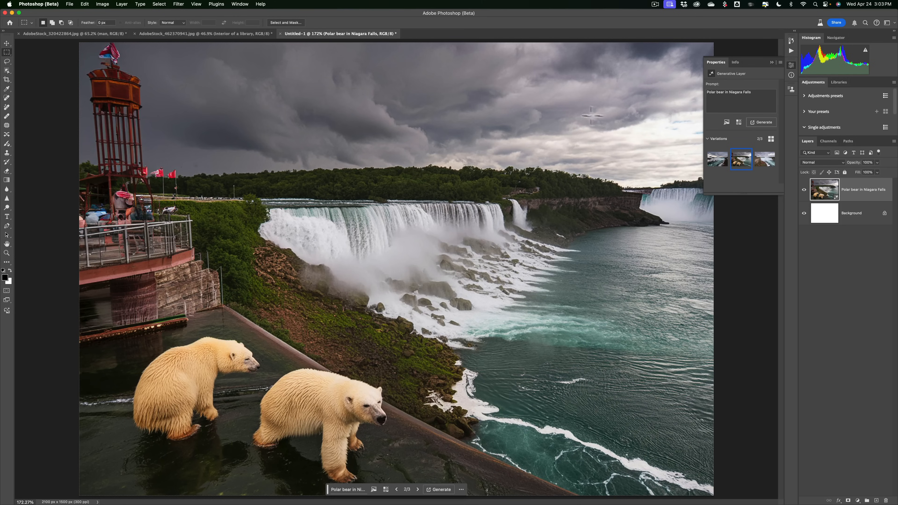
{"action": "left_click", "coordinate": [762, 163]}
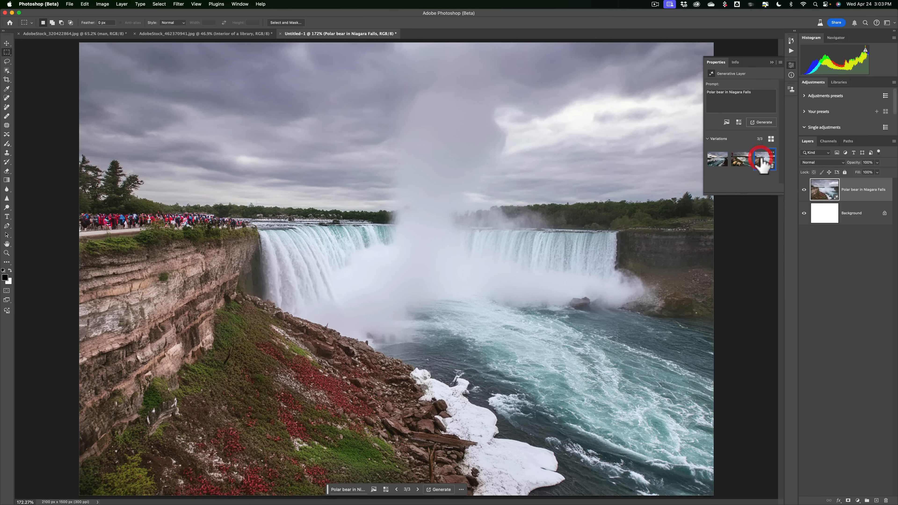
{"action": "left_click", "coordinate": [738, 166]}
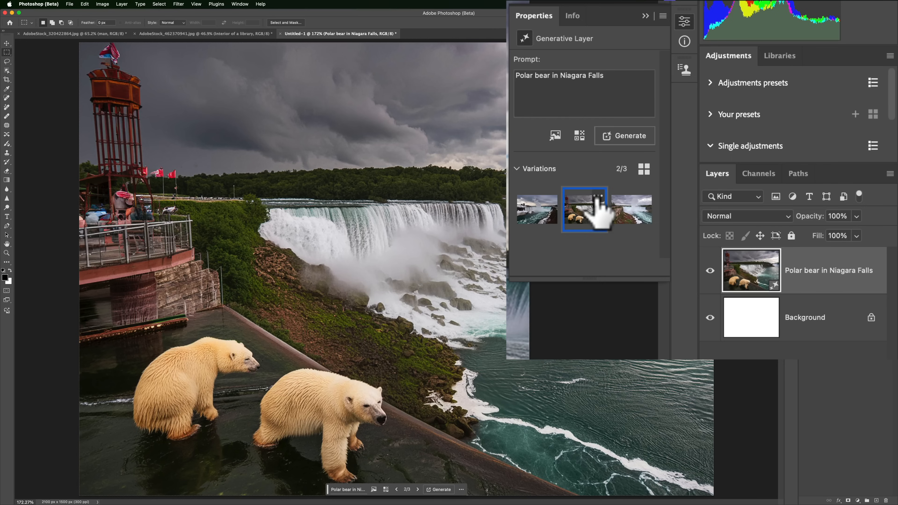
{"action": "left_click", "coordinate": [598, 196]}
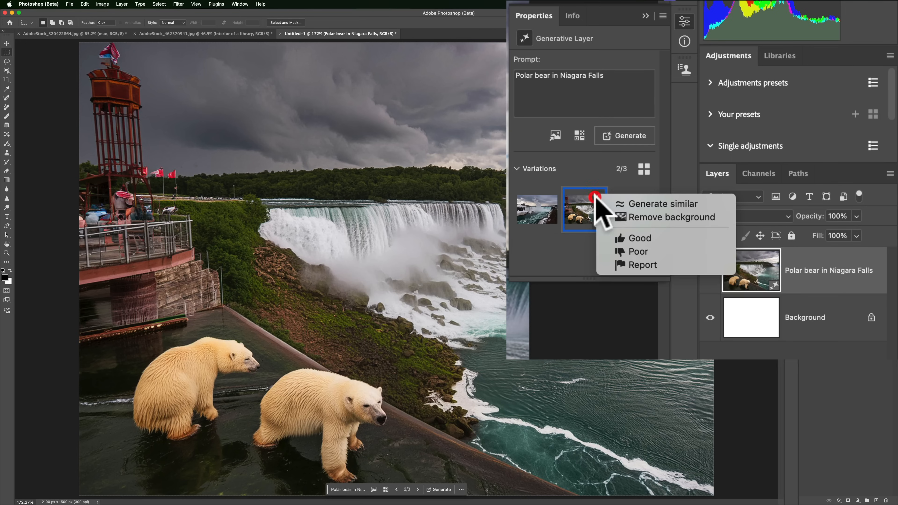
{"action": "left_click", "coordinate": [635, 204]}
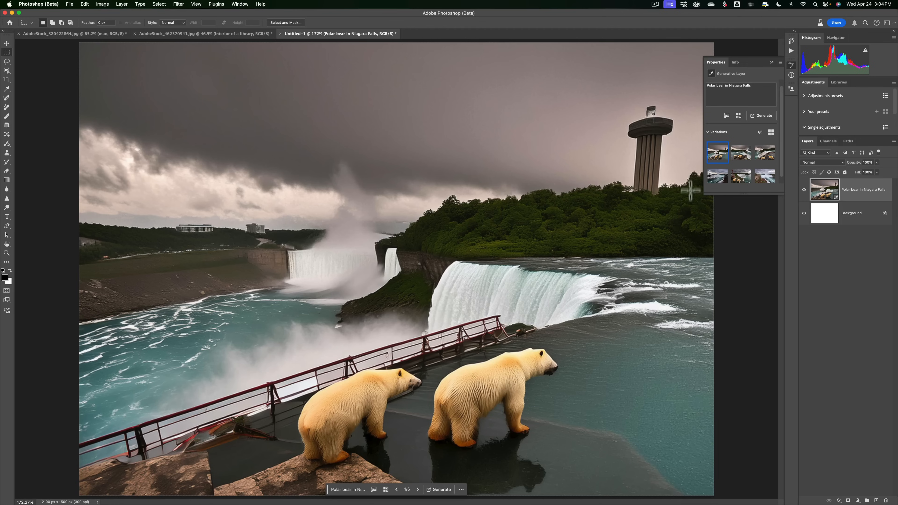
Browse the similar variations and generate another set from the prompt.
{"action": "left_click", "coordinate": [740, 159]}
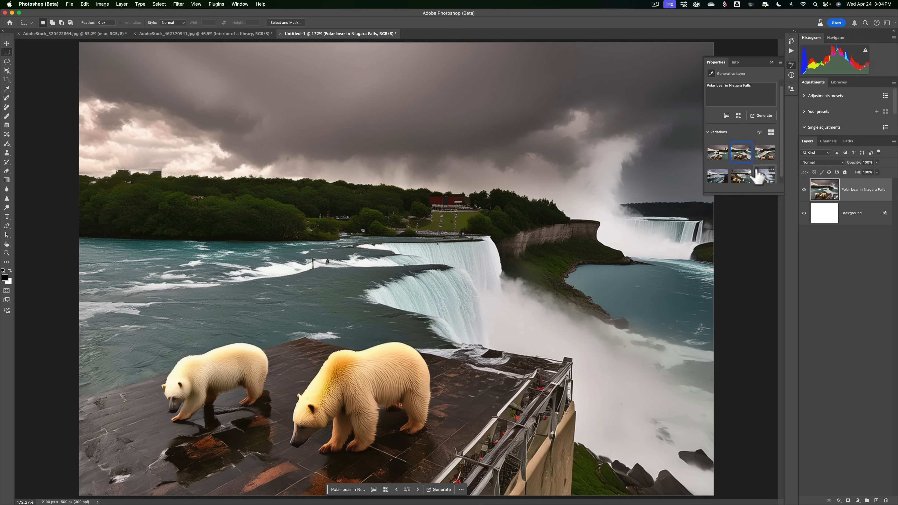
{"action": "left_click", "coordinate": [761, 156]}
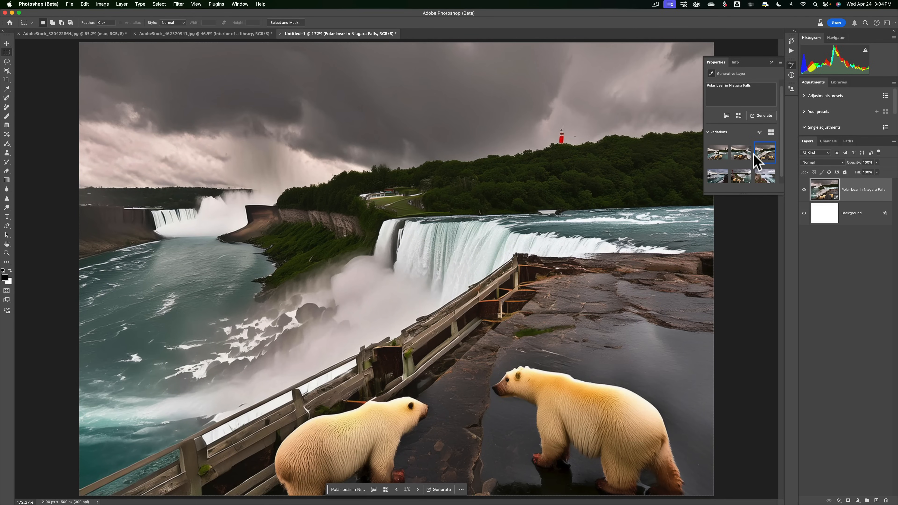
{"action": "left_click", "coordinate": [760, 116]}
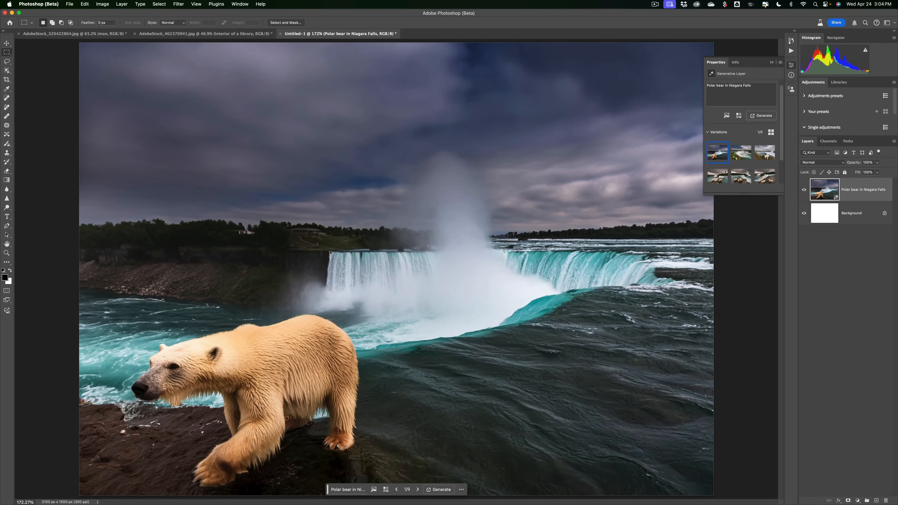
Pick the first new variation, a single polar bear walking by the falls, and collapse its properties.
{"action": "left_click", "coordinate": [740, 155]}
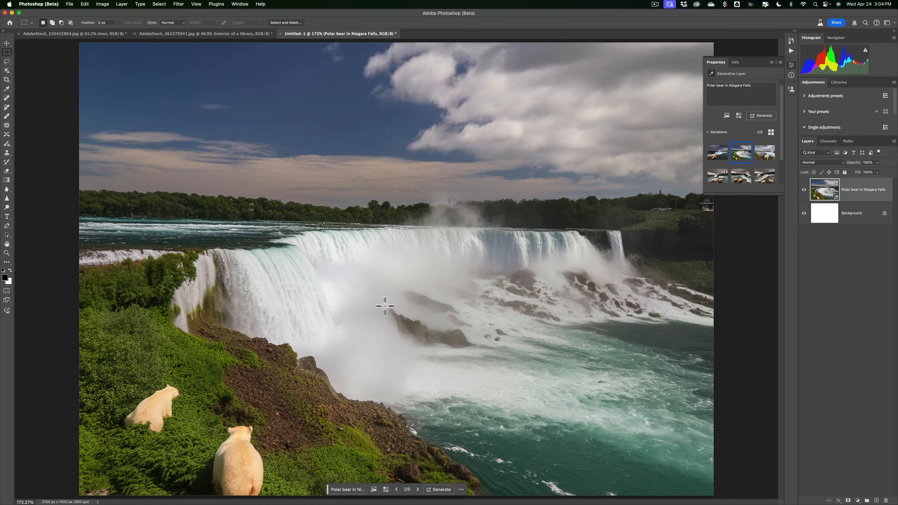
{"action": "left_click", "coordinate": [766, 156]}
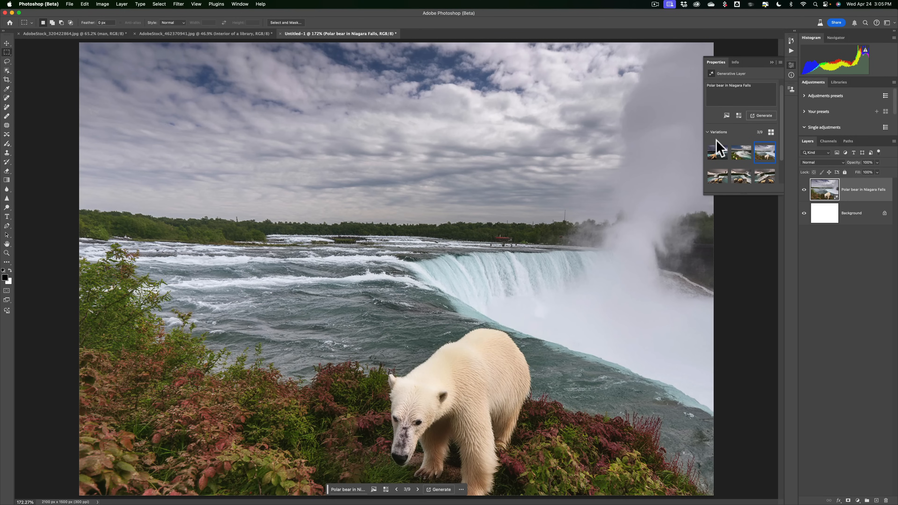
{"action": "left_click", "coordinate": [717, 156]}
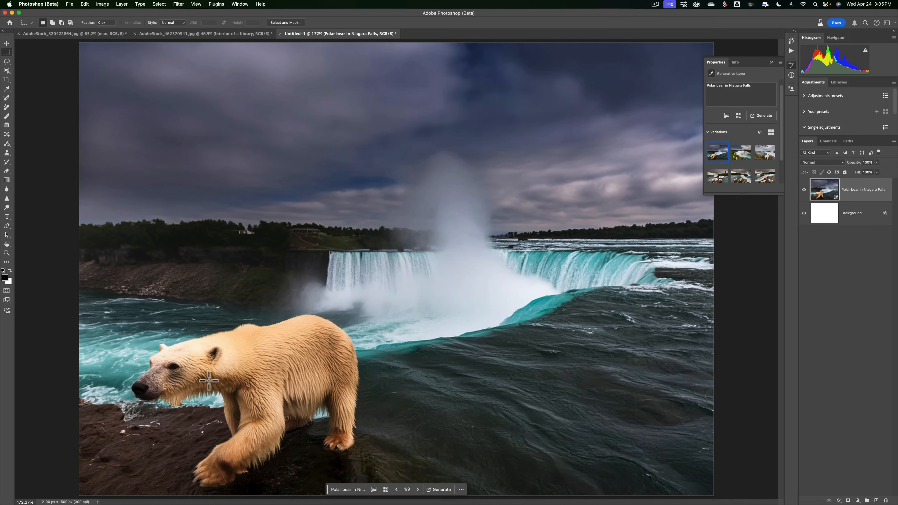
{"action": "mouse_move", "coordinate": [688, 501]}
{"action": "left_click", "coordinate": [771, 62]}
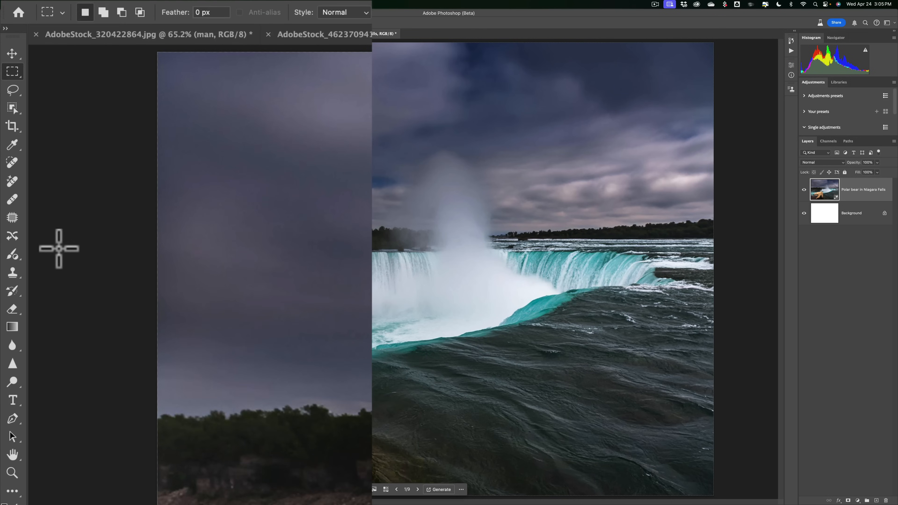
Select the Adjustment Brush tool and set its adjustment to Vibrance.
{"action": "left_click", "coordinate": [14, 255]}
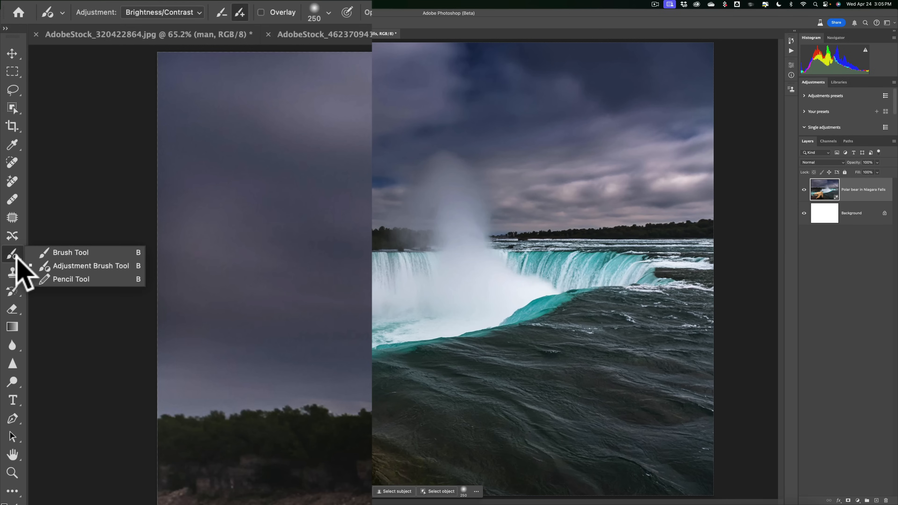
{"action": "left_click", "coordinate": [77, 266]}
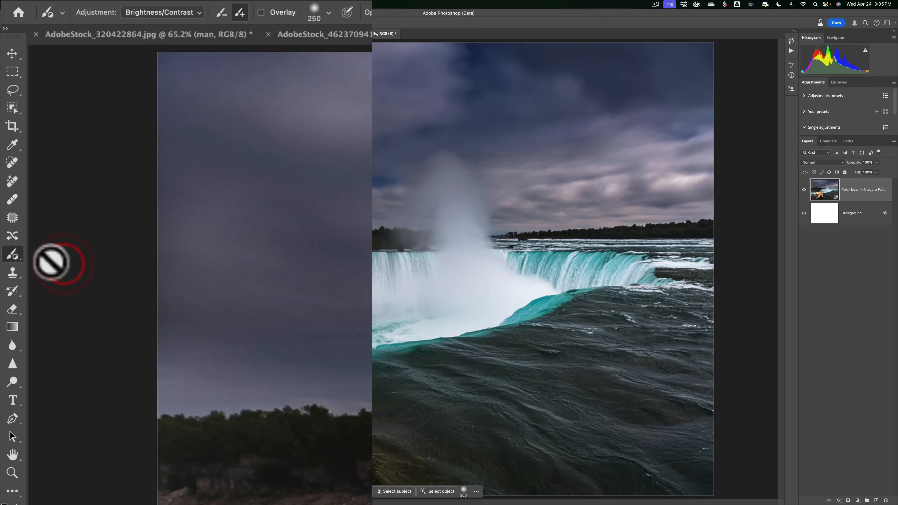
{"action": "left_click", "coordinate": [198, 13]}
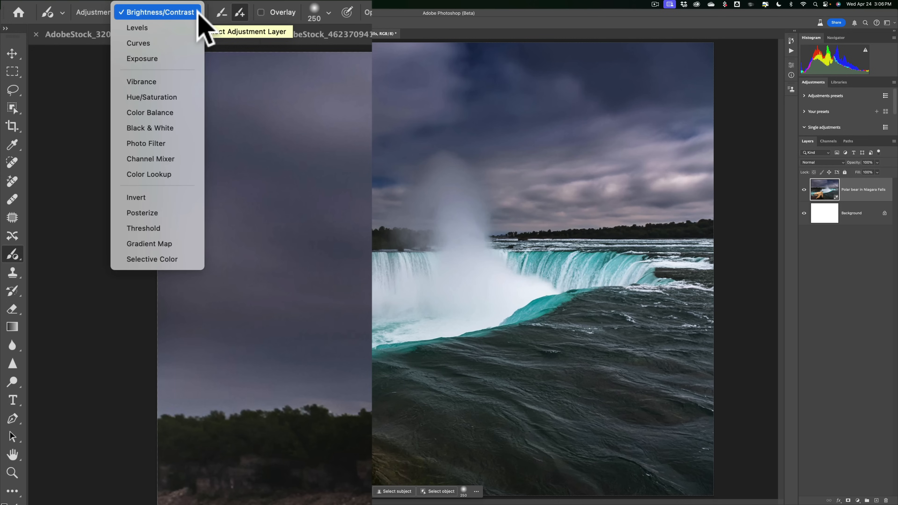
{"action": "left_click", "coordinate": [198, 15]}
{"action": "left_click", "coordinate": [198, 16]}
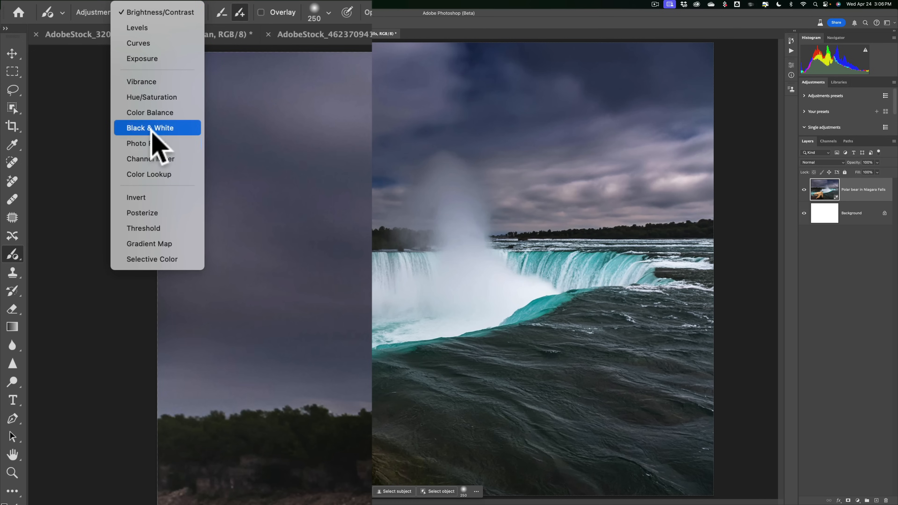
{"action": "left_click", "coordinate": [141, 81]}
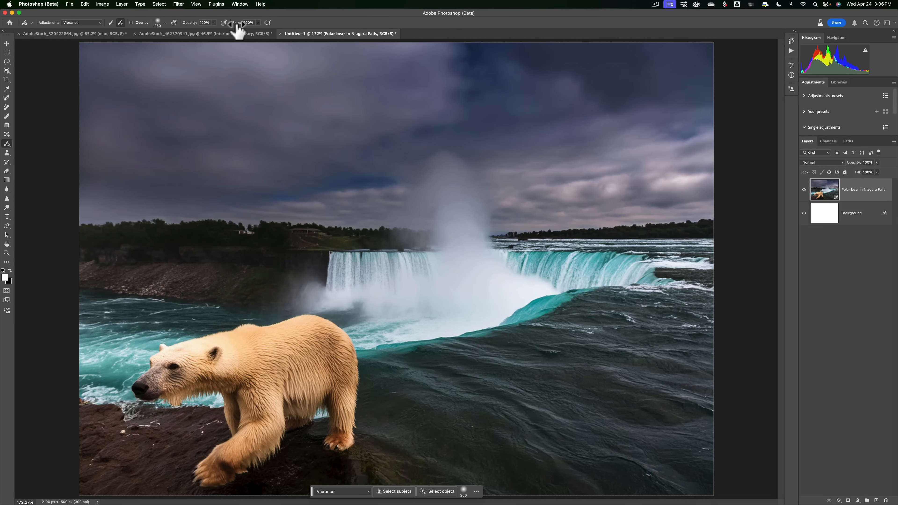
Paint the vibrance adjustment over the left riverbank and trees behind the bear.
{"action": "left_click", "coordinate": [165, 23]}
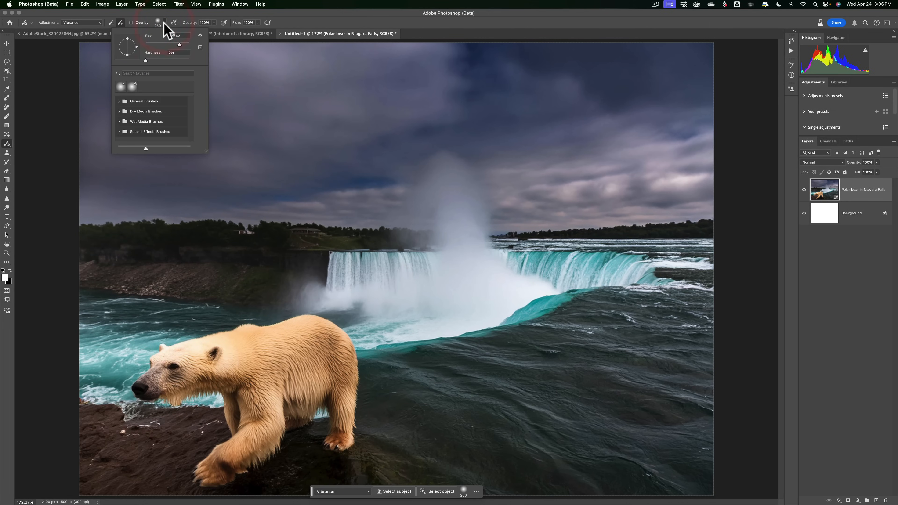
{"action": "left_click", "coordinate": [165, 22]}
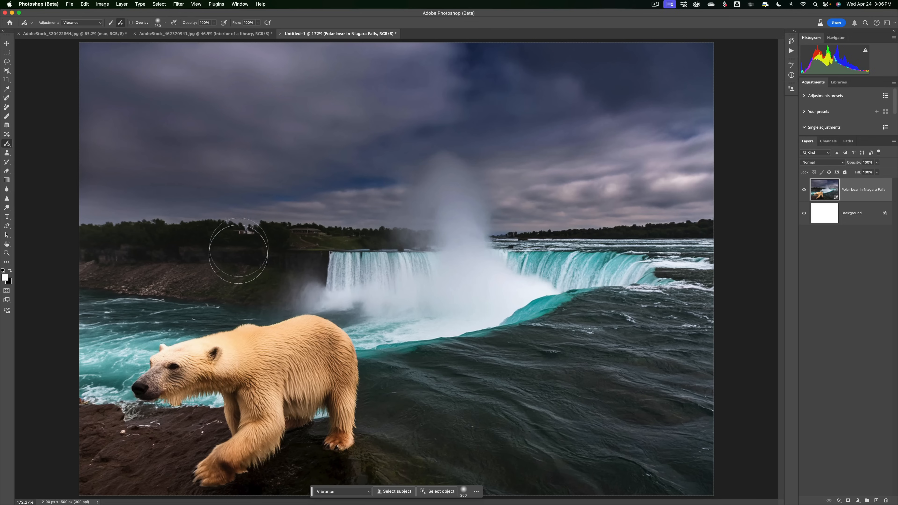
{"action": "left_click_drag", "start_coordinate": [114, 253], "coordinate": [212, 254]}
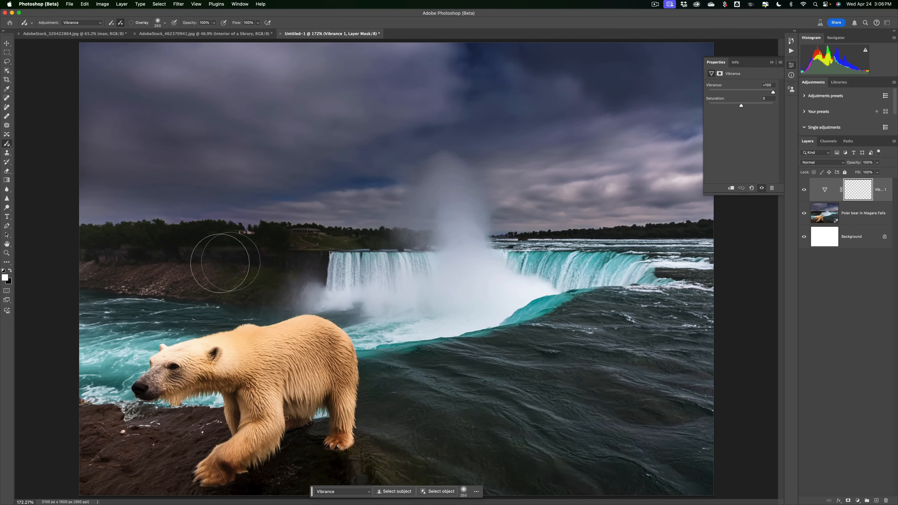
{"action": "left_click_drag", "start_coordinate": [133, 261], "coordinate": [363, 259]}
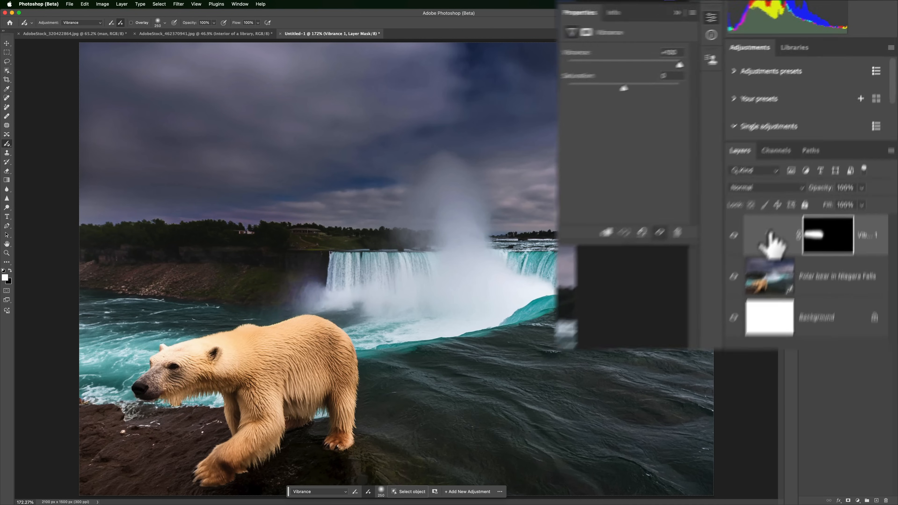
Set the vibrance adjustment layer's saturation to +80 and close its properties.
{"action": "left_click", "coordinate": [825, 193]}
{"action": "left_click_drag", "start_coordinate": [585, 100], "coordinate": [635, 101]}
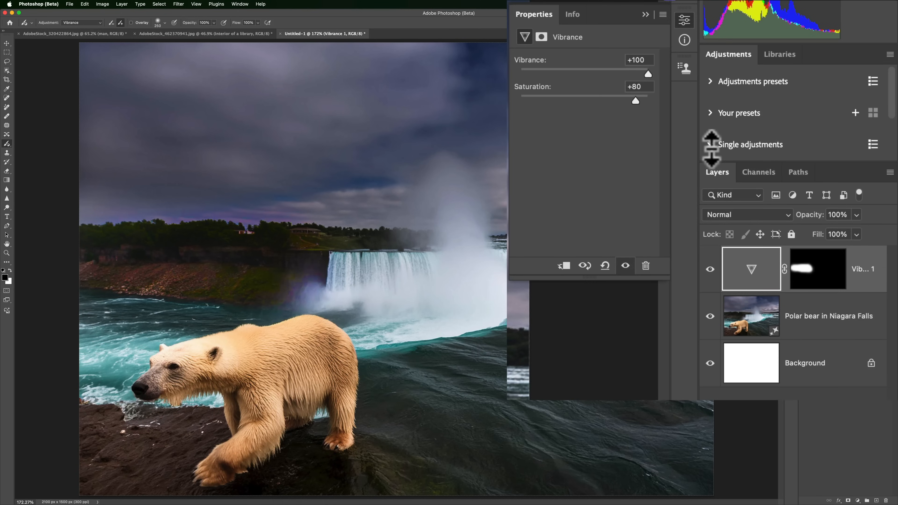
{"action": "left_click", "coordinate": [742, 144]}
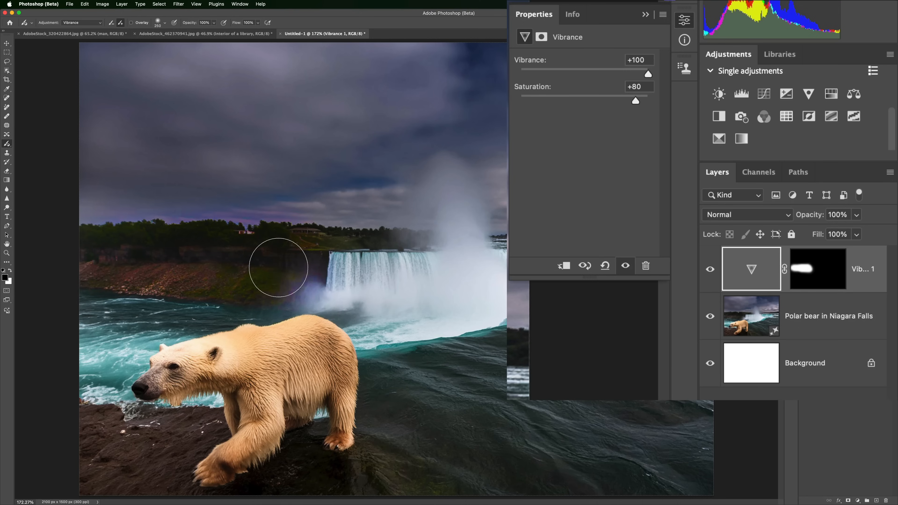
{"action": "left_click", "coordinate": [646, 15]}
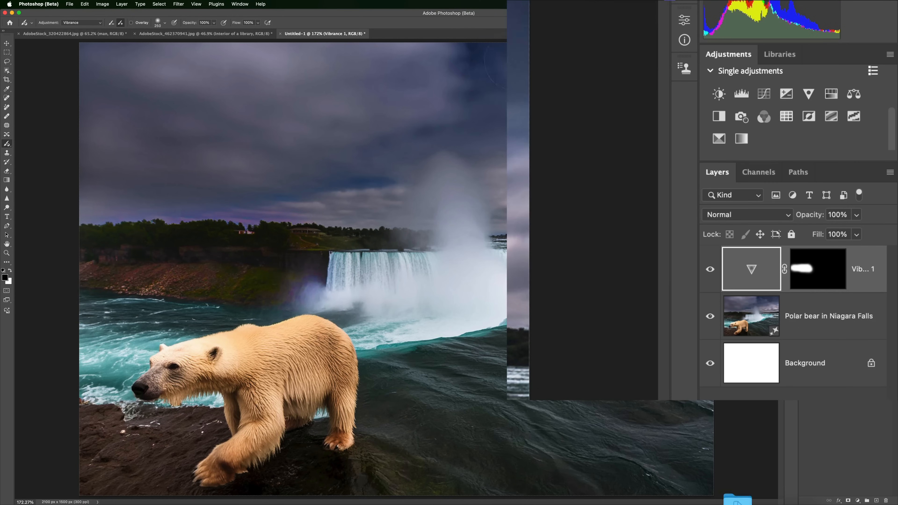
{"action": "left_click", "coordinate": [99, 22]}
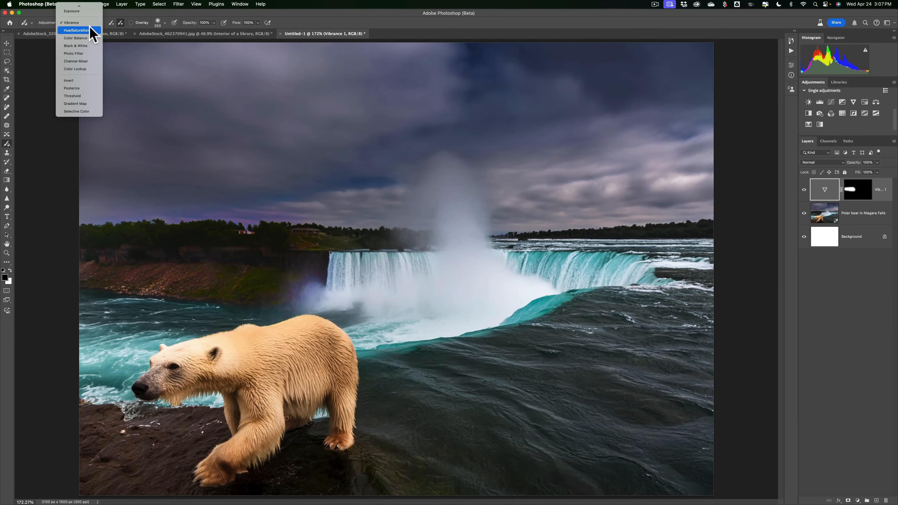
{"action": "scroll", "coordinate": [89, 31], "scroll_direction": "up", "scroll_amount": 3}
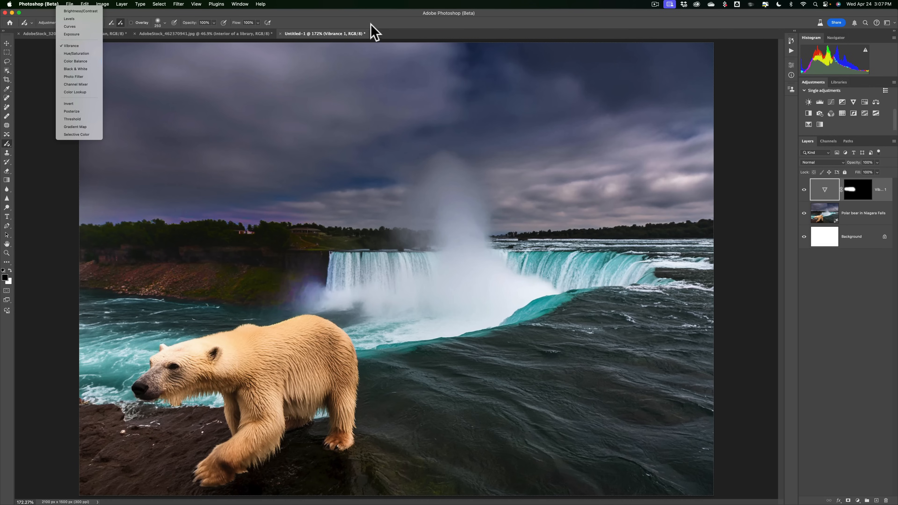
{"action": "left_click", "coordinate": [342, 17]}
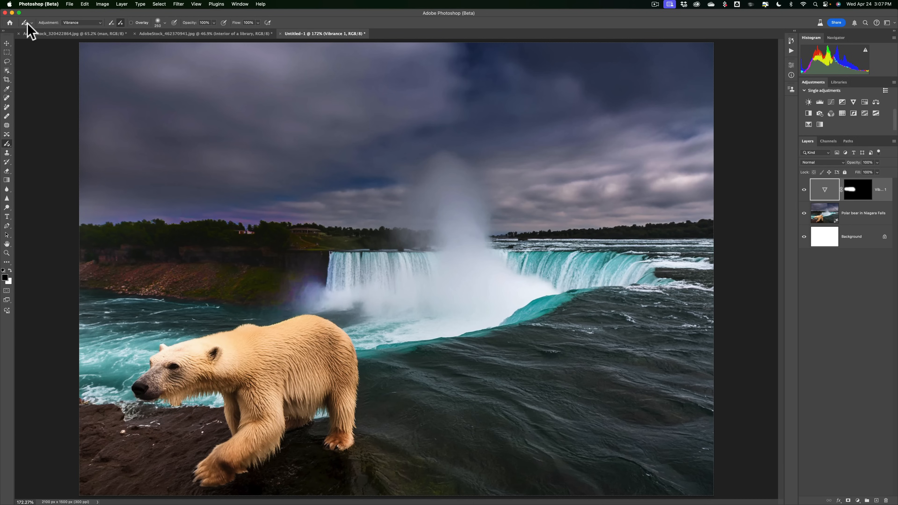
Add a text layer in the sky reading "Niagara Falls" and "Winter" on two lines.
{"action": "left_click", "coordinate": [7, 43]}
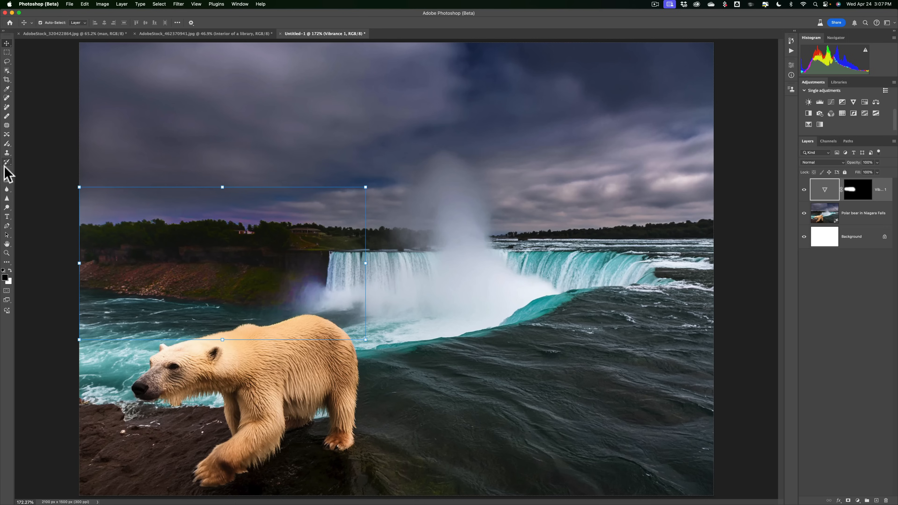
{"action": "left_click", "coordinate": [7, 217]}
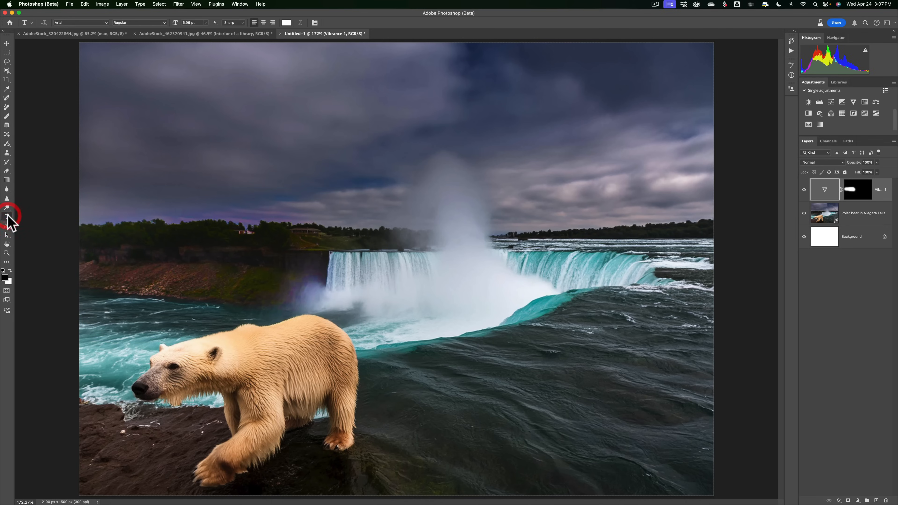
{"action": "left_click", "coordinate": [223, 105]}
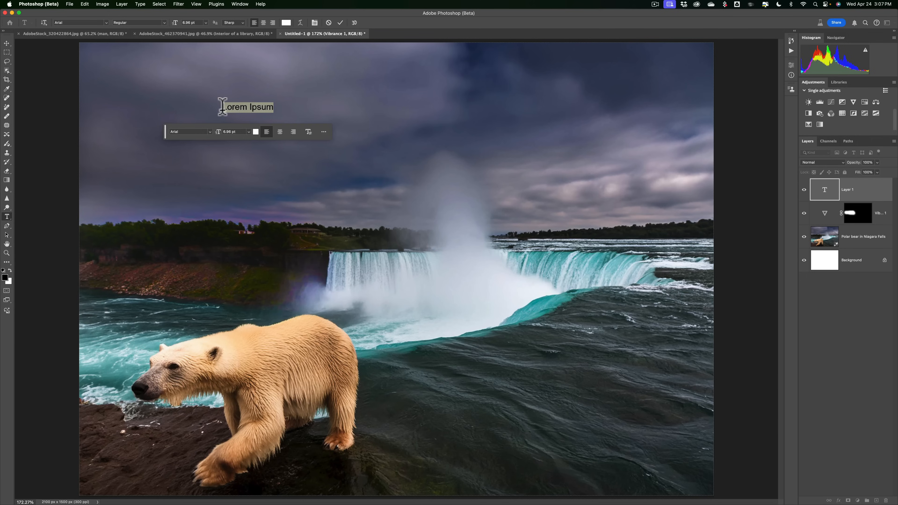
{"action": "type", "text": "Niagara Falls"}
{"action": "key", "text": "Return"}
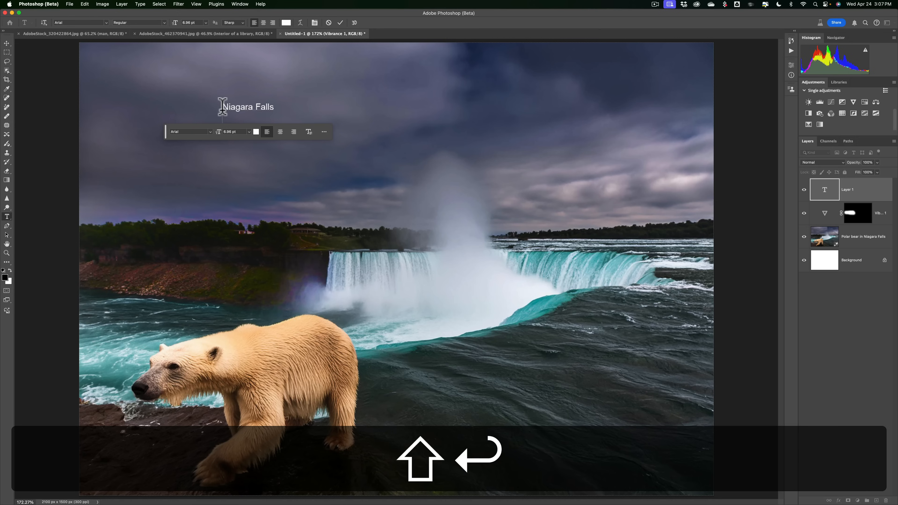
{"action": "type", "text": "Winter"}
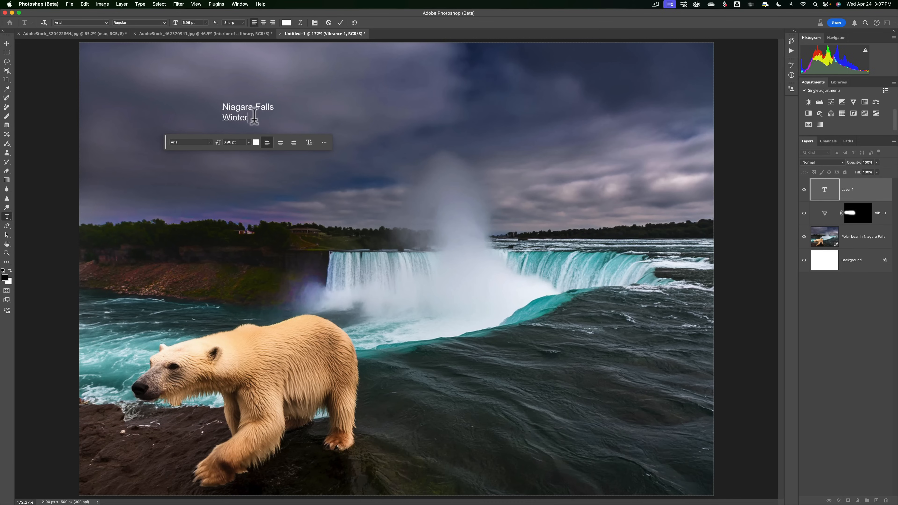
Enlarge the title text to 63 pt and move it to the image's upper-left corner.
{"action": "key", "text": "super+a"}
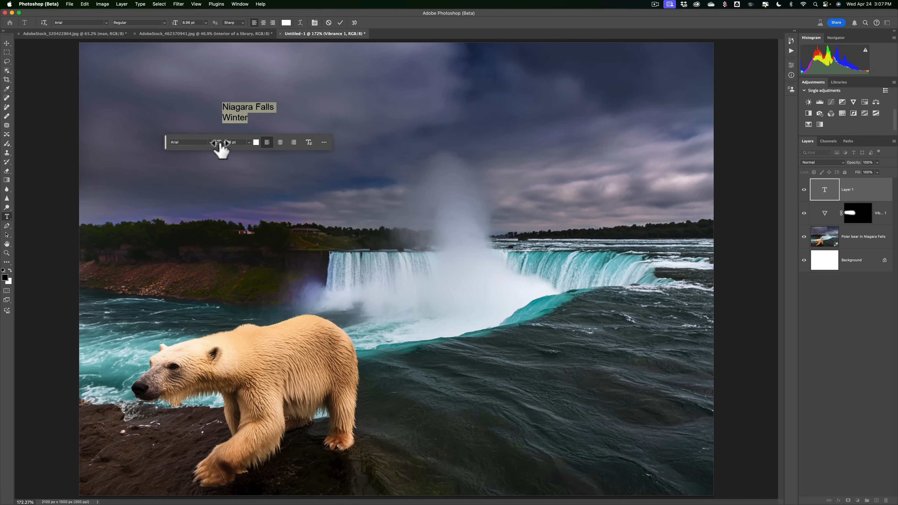
{"action": "mouse_move", "coordinate": [176, 23]}
{"action": "left_mouse_down"}
{"action": "mouse_move", "coordinate": [247, 25]}
{"action": "mouse_move", "coordinate": [190, 21]}
{"action": "left_mouse_up"}
{"action": "left_click", "coordinate": [7, 43]}
{"action": "left_click_drag", "start_coordinate": [314, 90], "coordinate": [195, 87]}
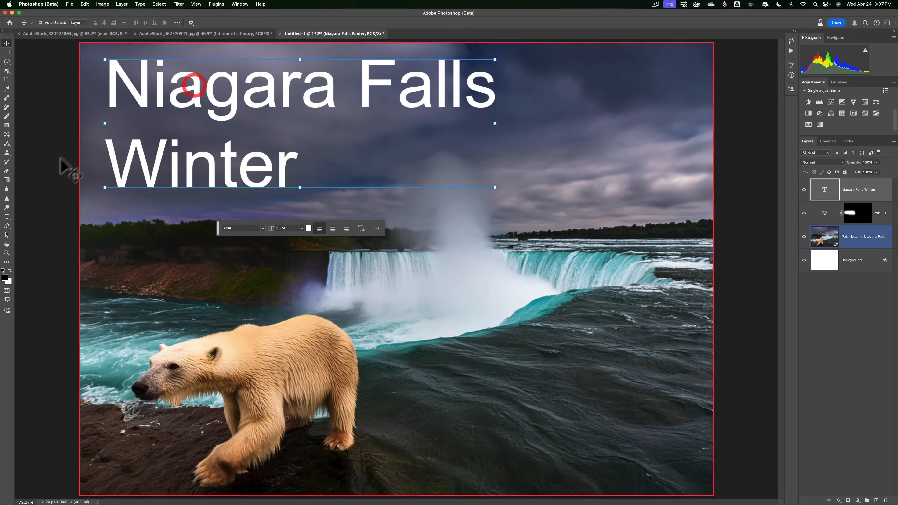
{"action": "left_click", "coordinate": [7, 217]}
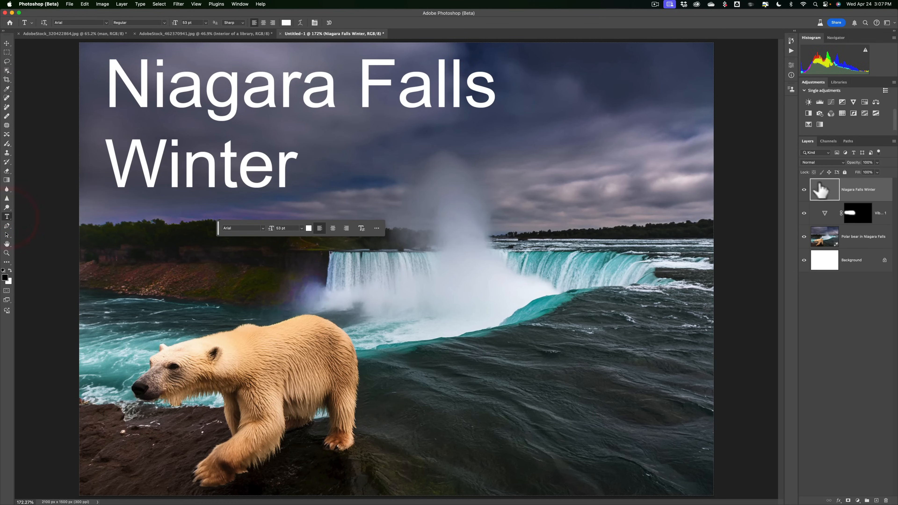
Select all the title text and browse the additional fonts to change its font to Acme Gothic.
{"action": "left_click", "coordinate": [824, 192]}
{"action": "double_click", "coordinate": [824, 191]}
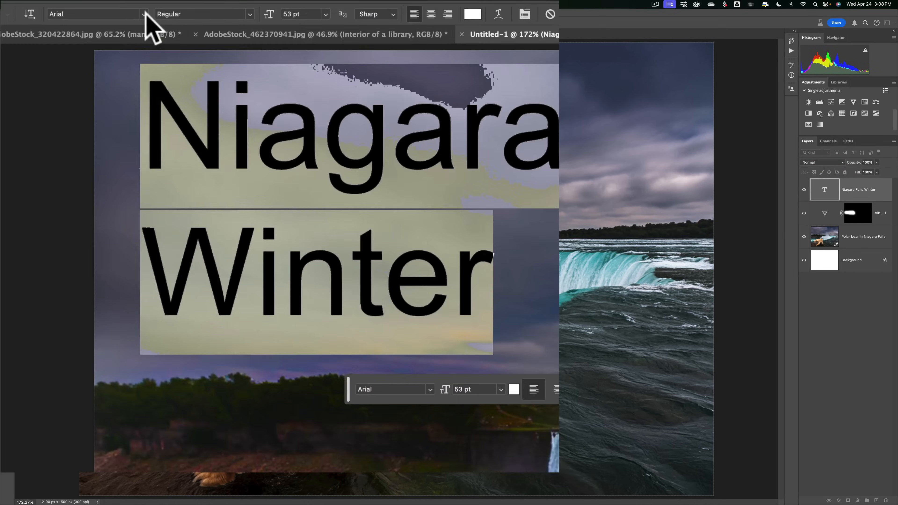
{"action": "left_click", "coordinate": [106, 22]}
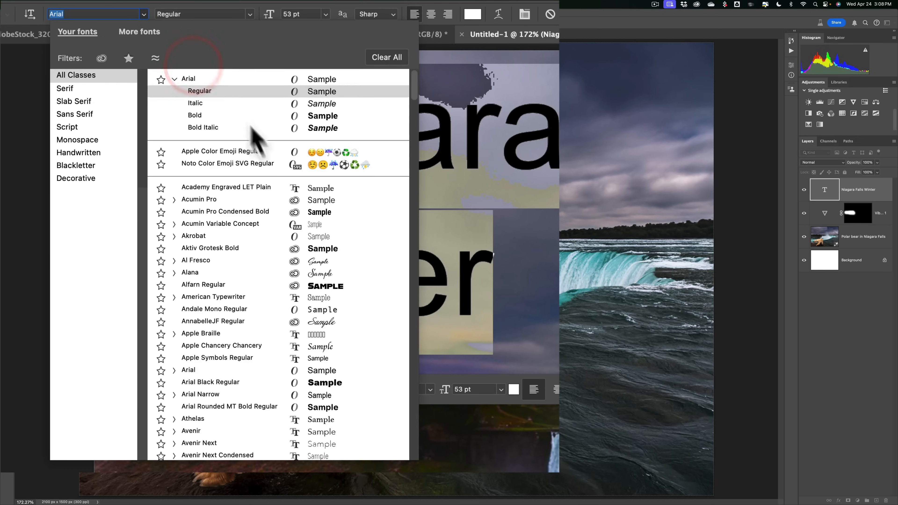
{"action": "scroll", "coordinate": [268, 167], "scroll_direction": "down", "scroll_amount": 5}
{"action": "scroll", "coordinate": [274, 177], "scroll_direction": "down", "scroll_amount": 4}
{"action": "scroll", "coordinate": [274, 175], "scroll_direction": "up", "scroll_amount": 10}
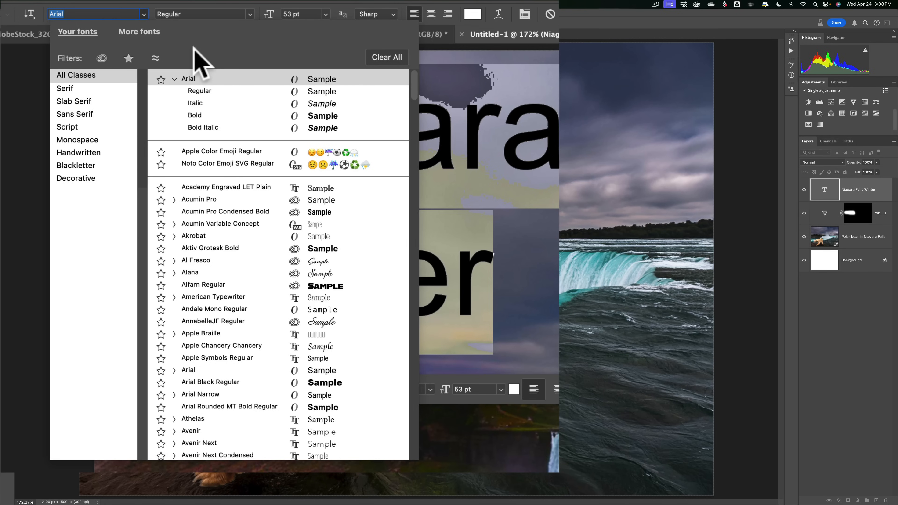
{"action": "left_click", "coordinate": [136, 31]}
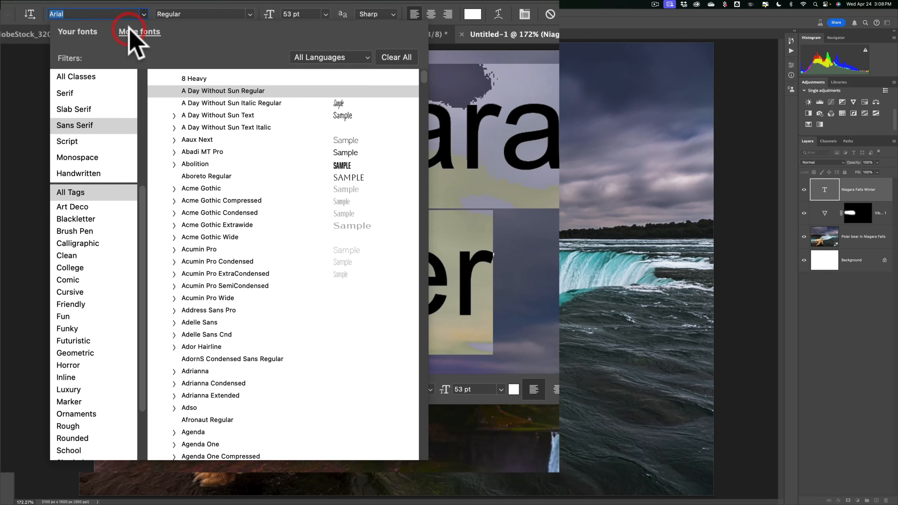
{"action": "scroll", "coordinate": [238, 181], "scroll_direction": "down", "scroll_amount": 3}
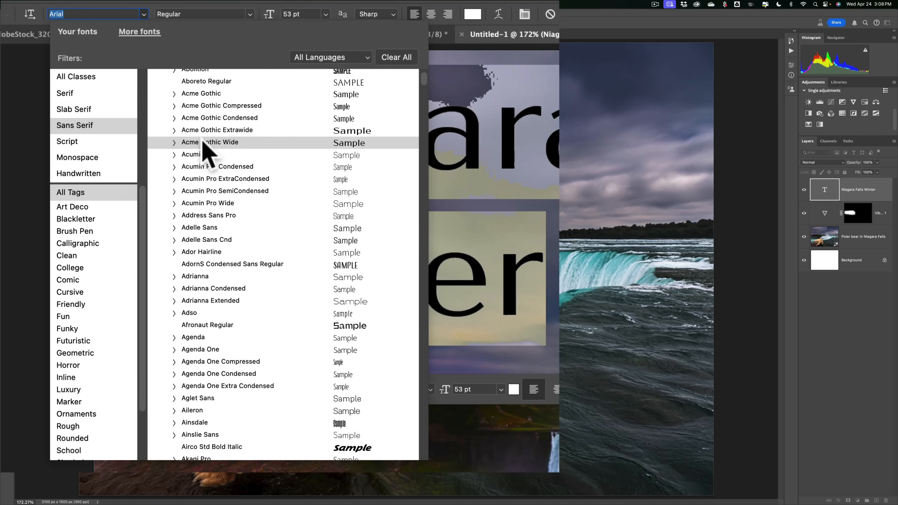
{"action": "scroll", "coordinate": [207, 152], "scroll_direction": "down", "scroll_amount": 8}
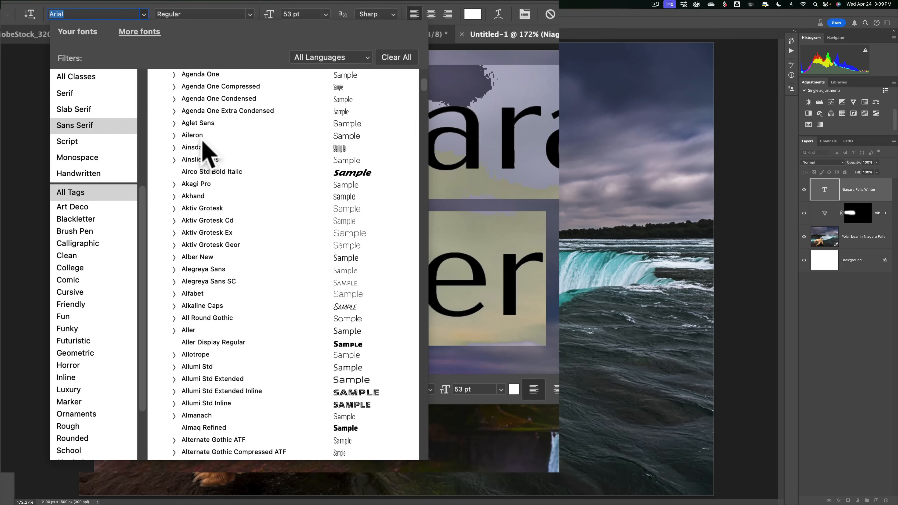
{"action": "scroll", "coordinate": [232, 170], "scroll_direction": "down", "scroll_amount": 5}
{"action": "scroll", "coordinate": [232, 170], "scroll_direction": "down", "scroll_amount": 3}
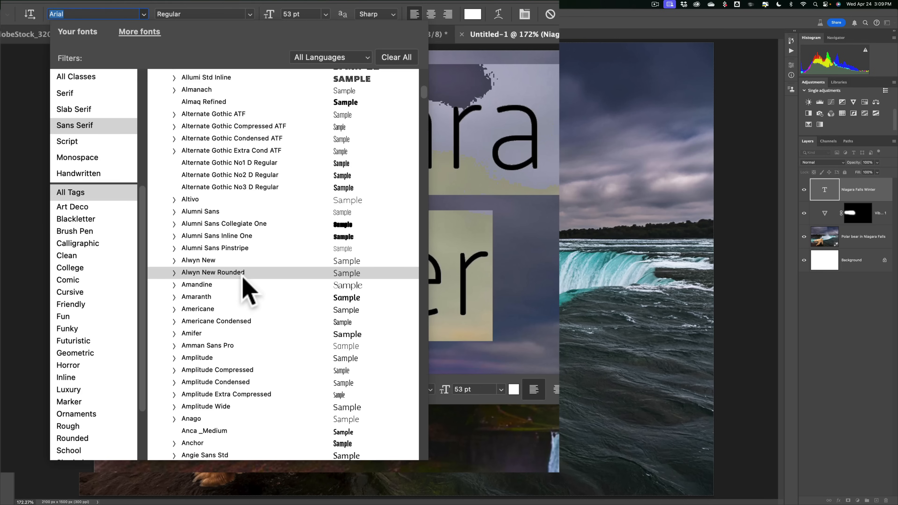
{"action": "scroll", "coordinate": [241, 288], "scroll_direction": "down", "scroll_amount": 5}
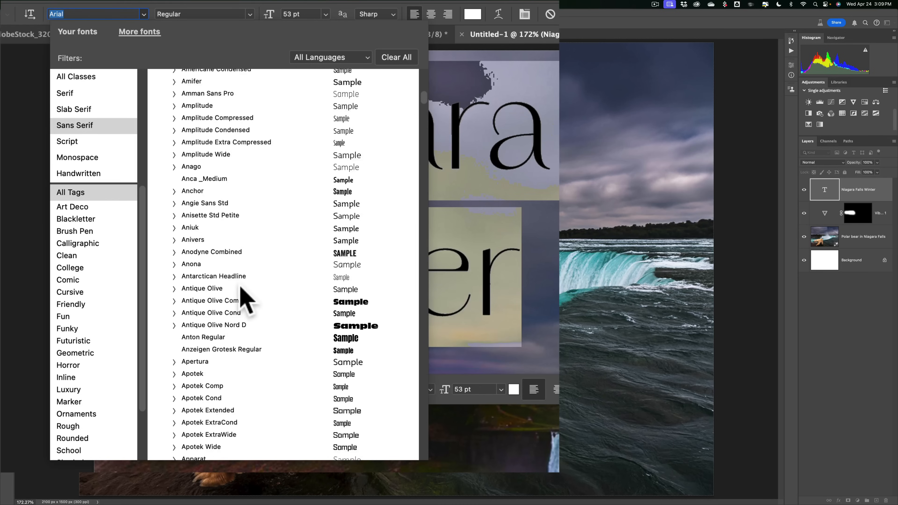
{"action": "scroll", "coordinate": [241, 289], "scroll_direction": "down", "scroll_amount": 15}
{"action": "scroll", "coordinate": [212, 290], "scroll_direction": "down", "scroll_amount": 2}
{"action": "scroll", "coordinate": [225, 291], "scroll_direction": "up", "scroll_amount": 20}
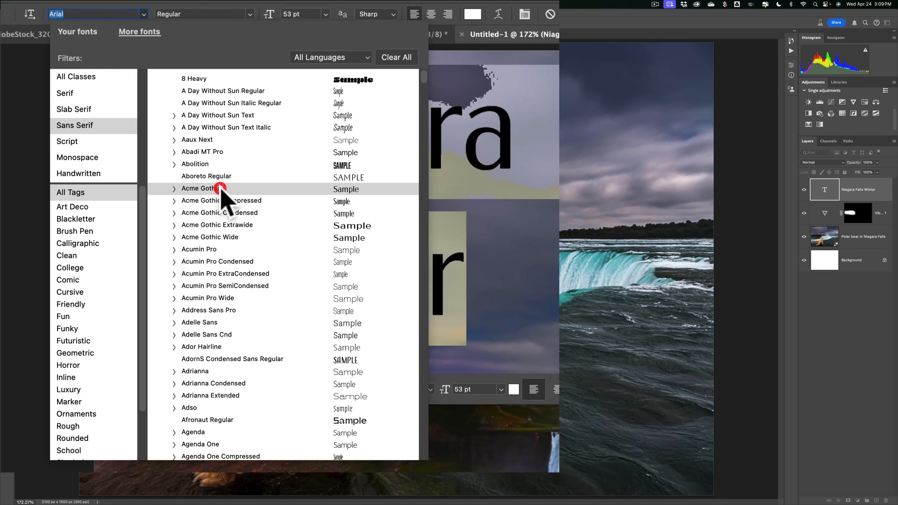
{"action": "left_click", "coordinate": [221, 190]}
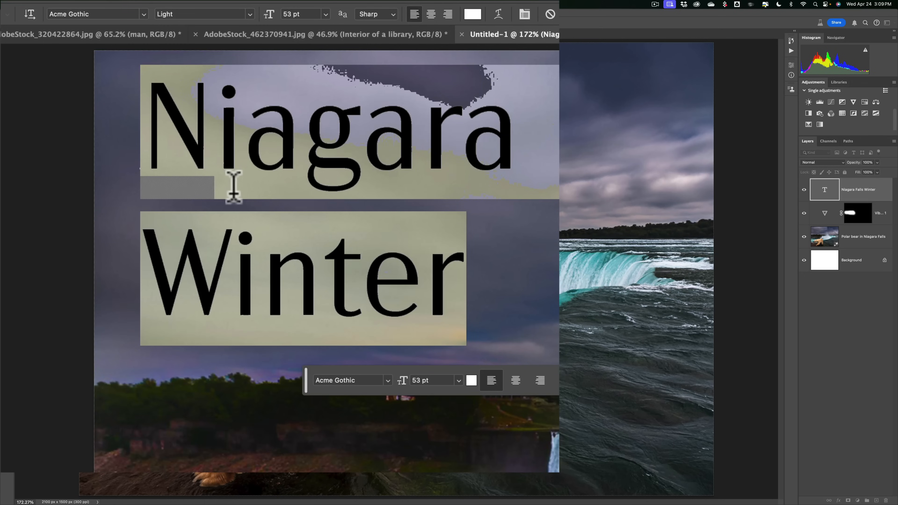